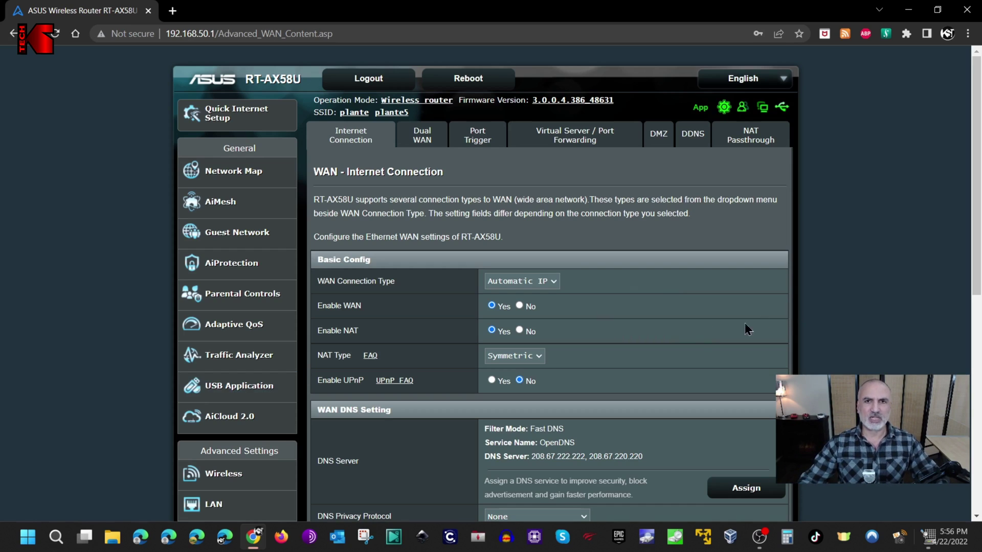
{"action": "scroll", "coordinate": [265, 384], "scroll_direction": "down", "scroll_amount": 5}
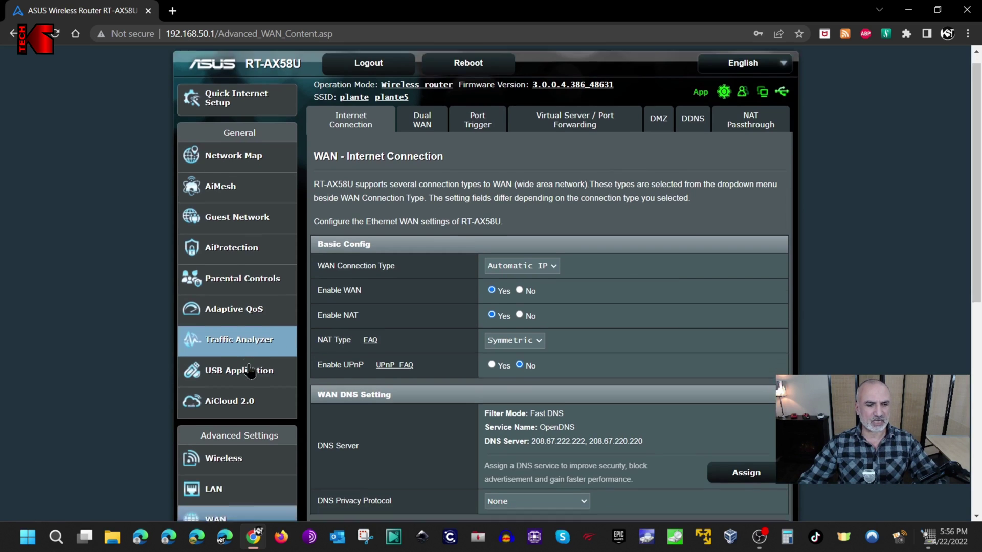
{"action": "scroll", "coordinate": [228, 302], "scroll_direction": "up", "scroll_amount": 5}
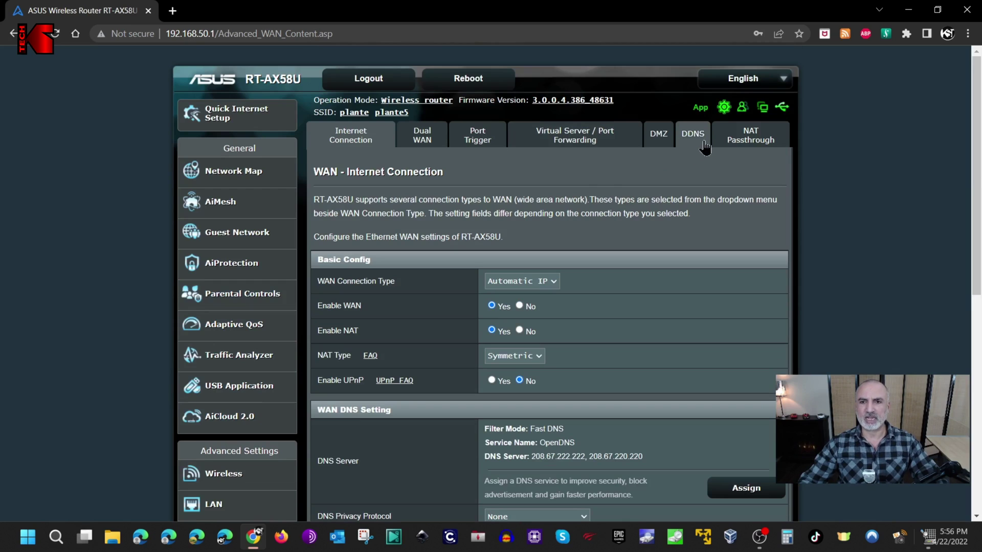
{"action": "left_click", "coordinate": [686, 143]}
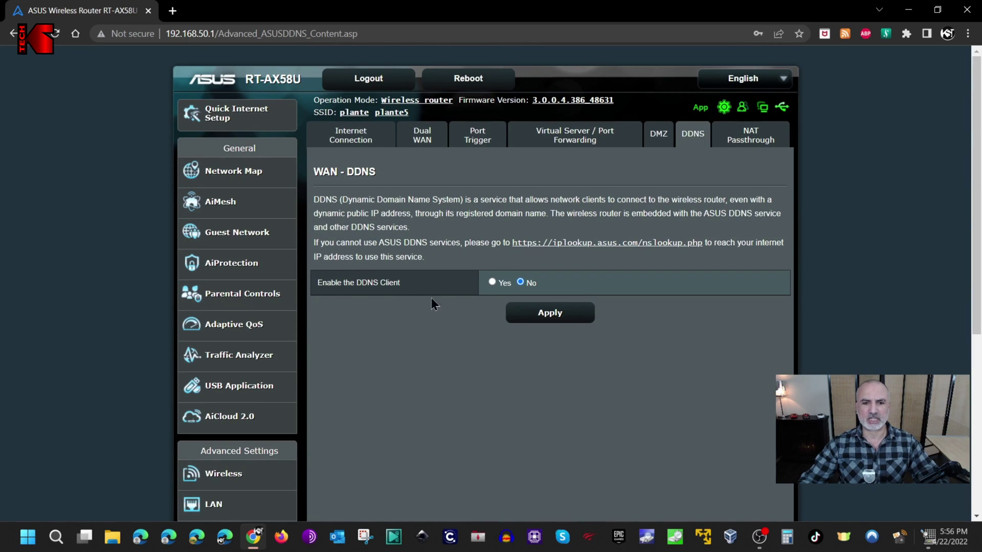
{"action": "left_click", "coordinate": [492, 283]}
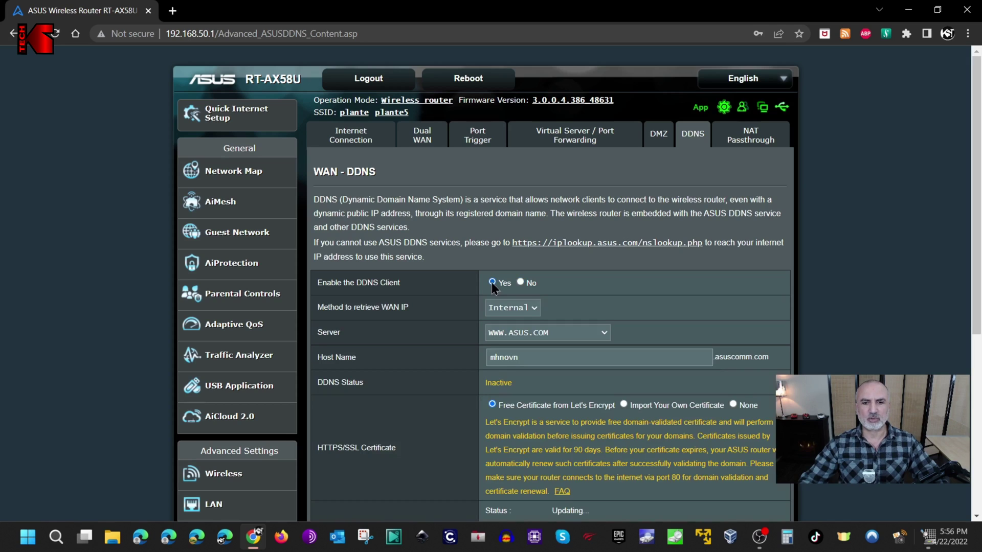
{"action": "scroll", "coordinate": [650, 264], "scroll_direction": "down", "scroll_amount": 1}
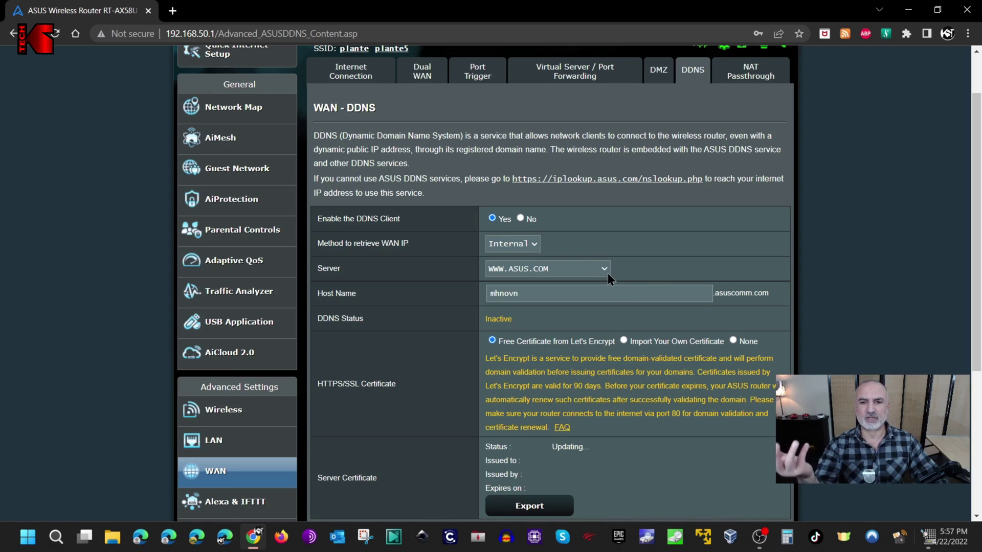
{"action": "left_click", "coordinate": [534, 293]}
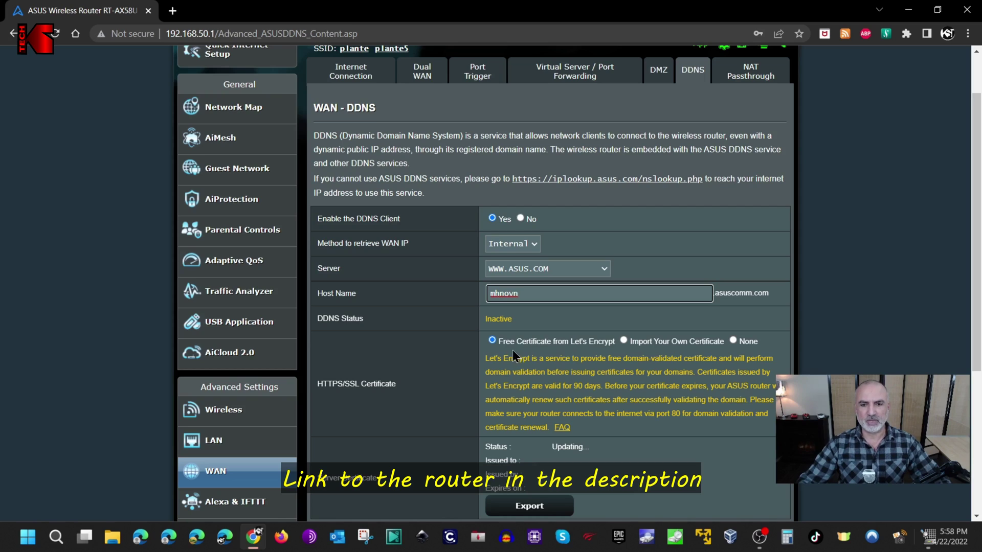
{"action": "left_click", "coordinate": [543, 342]}
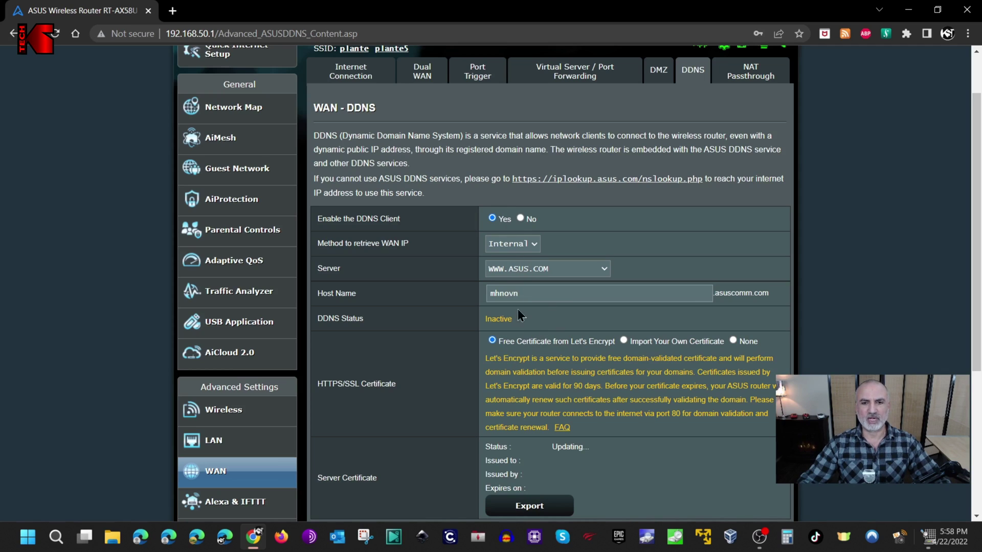
{"action": "scroll", "coordinate": [523, 281], "scroll_direction": "down", "scroll_amount": 3}
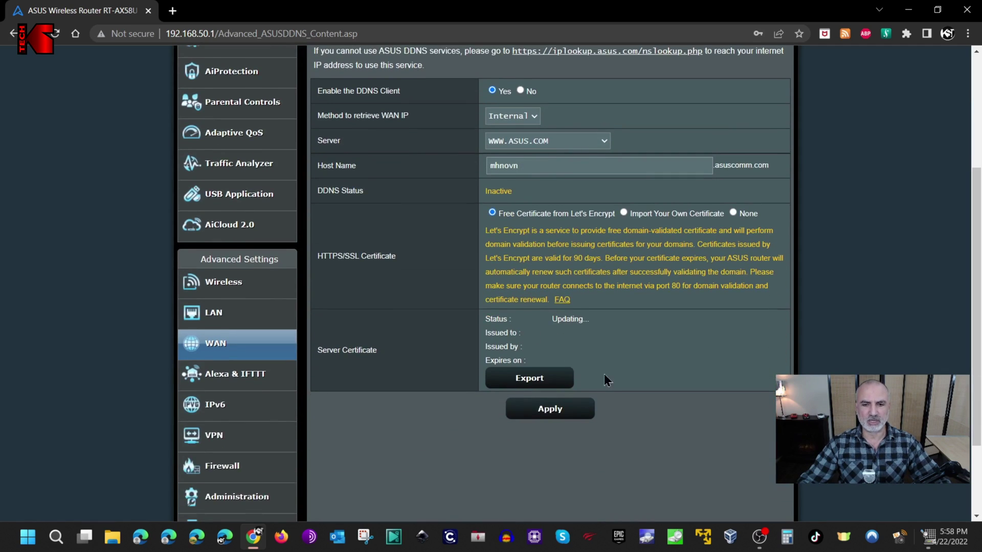
Step: Apply the DDNS settings to register the host name and accept the 'Registration is successful' alert
{"action": "left_click", "coordinate": [550, 413]}
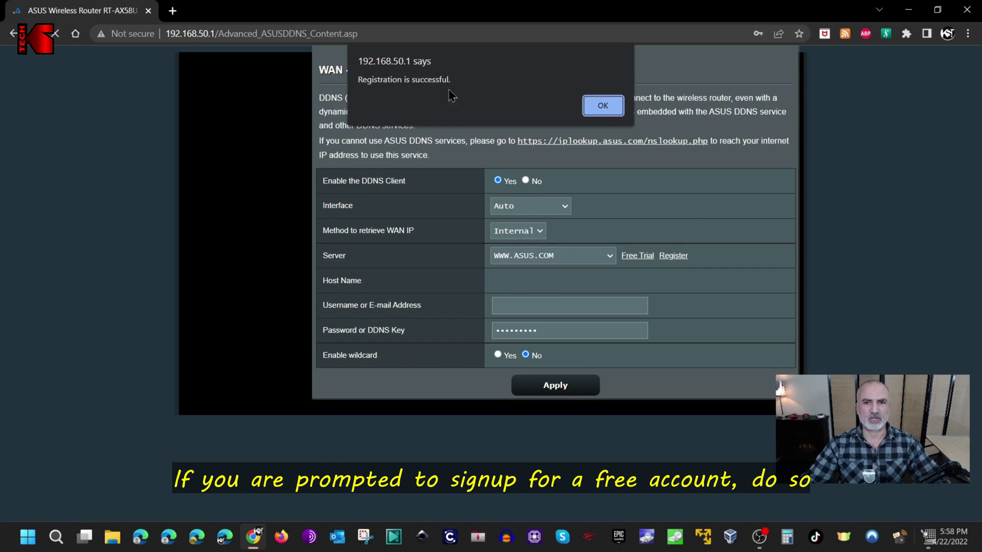
{"action": "left_click", "coordinate": [603, 105]}
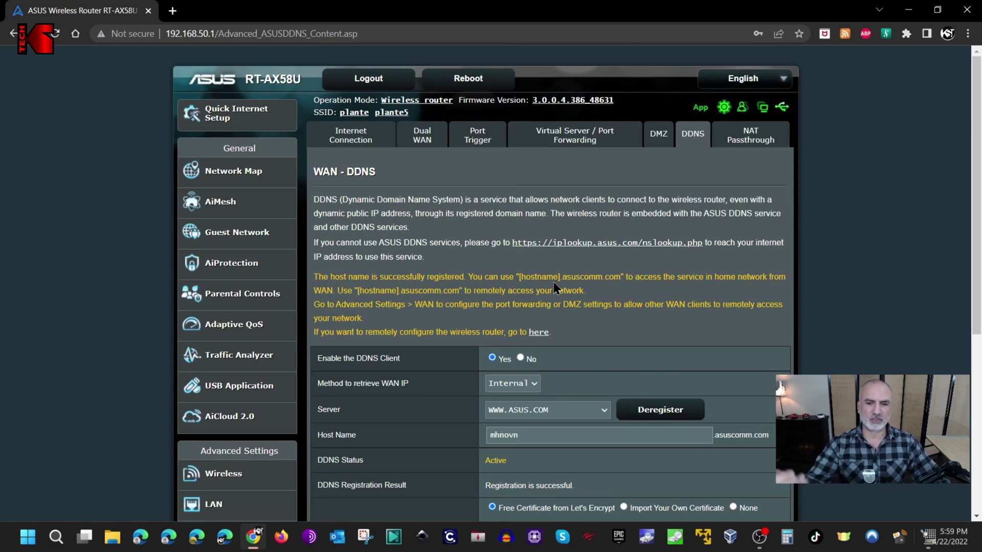
{"action": "scroll", "coordinate": [554, 287], "scroll_direction": "down", "scroll_amount": 1}
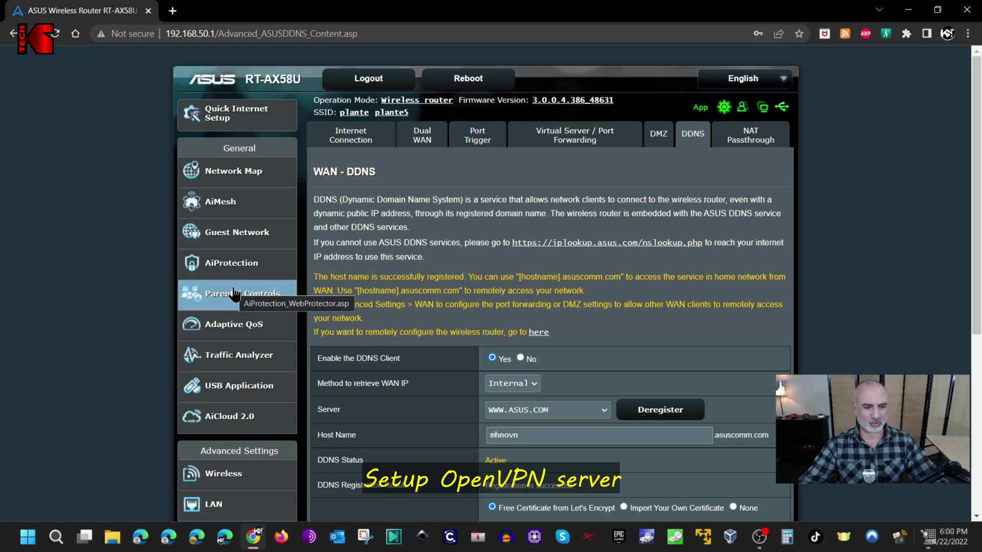
Step: Go to VPN under Advanced Settings and select OpenVPN on the VPN Server tab
{"action": "scroll", "coordinate": [235, 295], "scroll_direction": "down", "scroll_amount": 5}
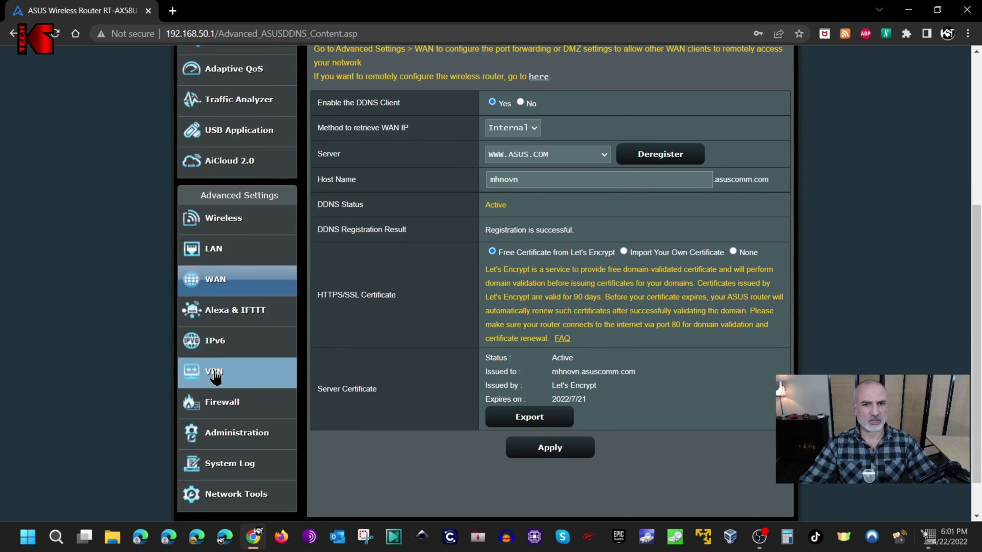
{"action": "left_click", "coordinate": [214, 376]}
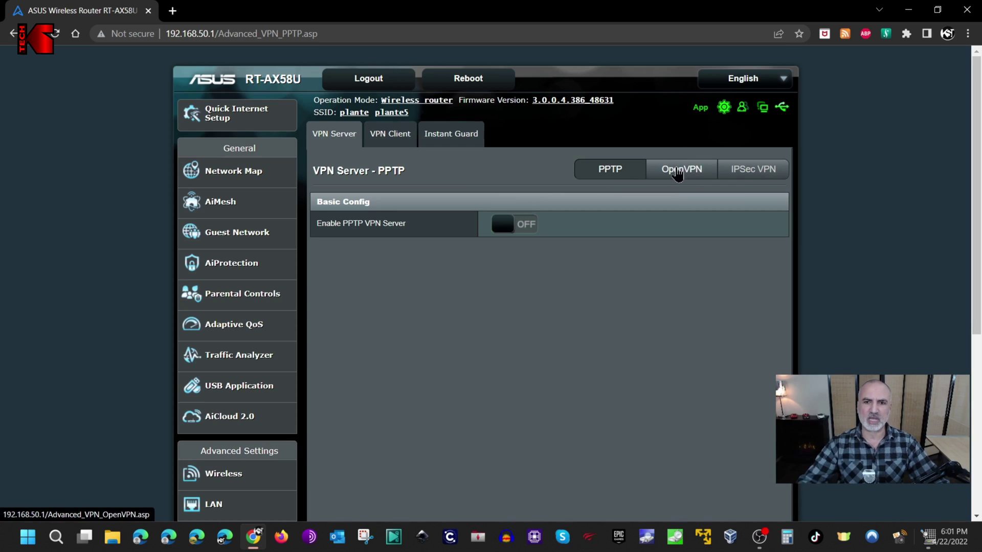
{"action": "left_click", "coordinate": [684, 174]}
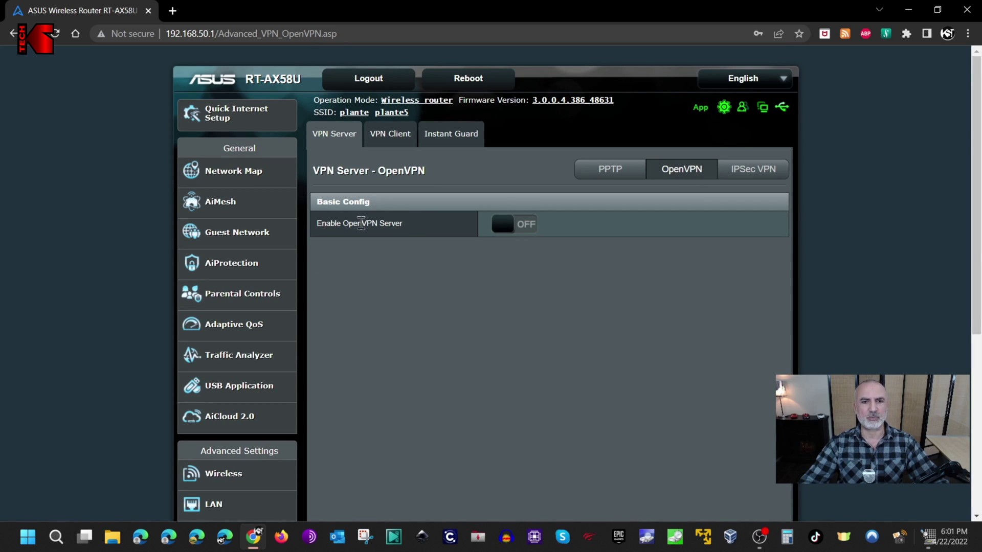
Step: Switch Enable OpenVPN Server on, leaving VPN Details set to General
{"action": "left_click", "coordinate": [506, 228]}
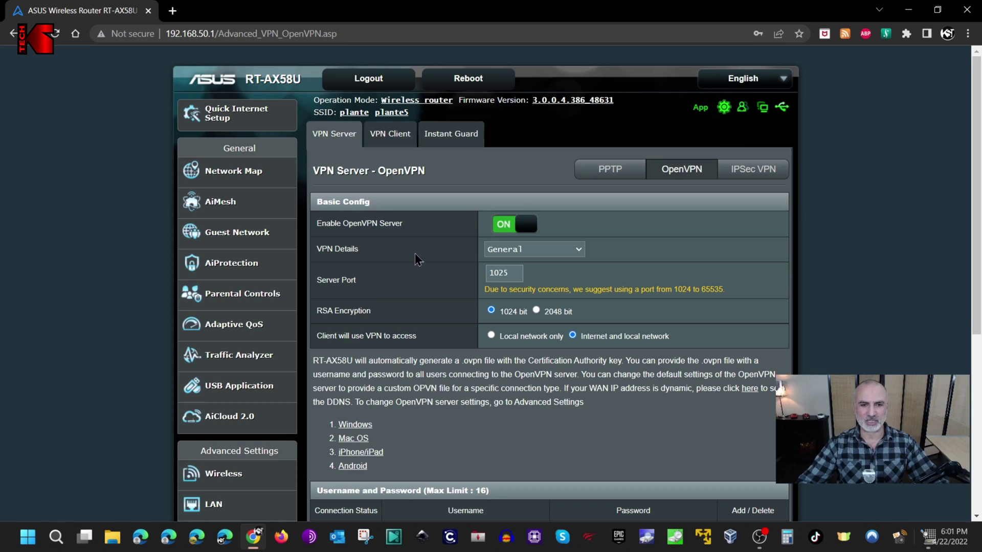
{"action": "left_click", "coordinate": [373, 254]}
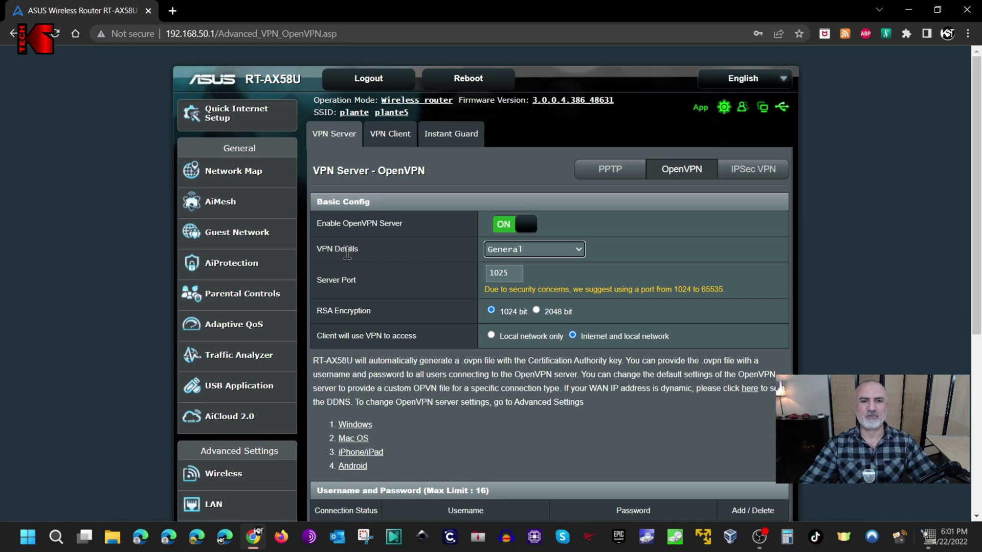
{"action": "left_click", "coordinate": [532, 252]}
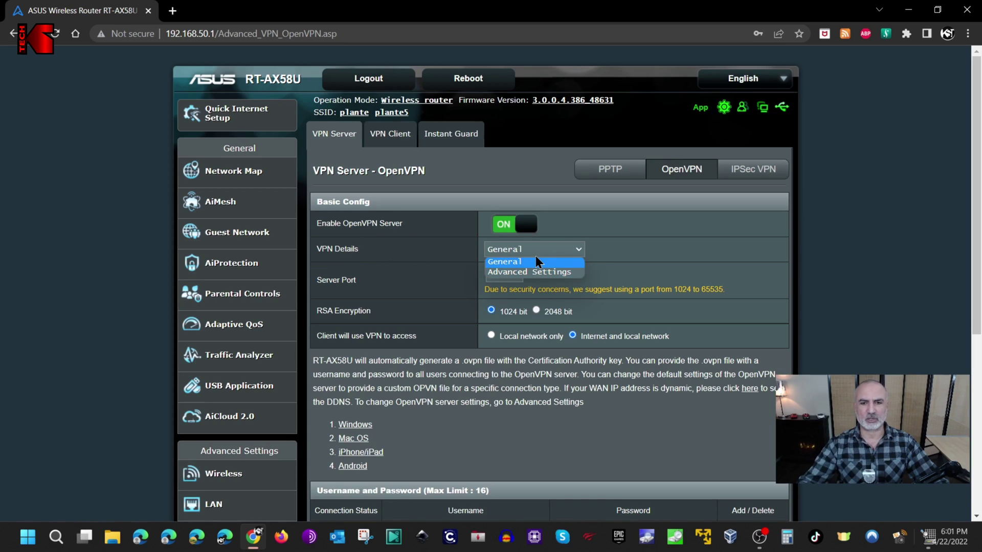
{"action": "left_click", "coordinate": [536, 260]}
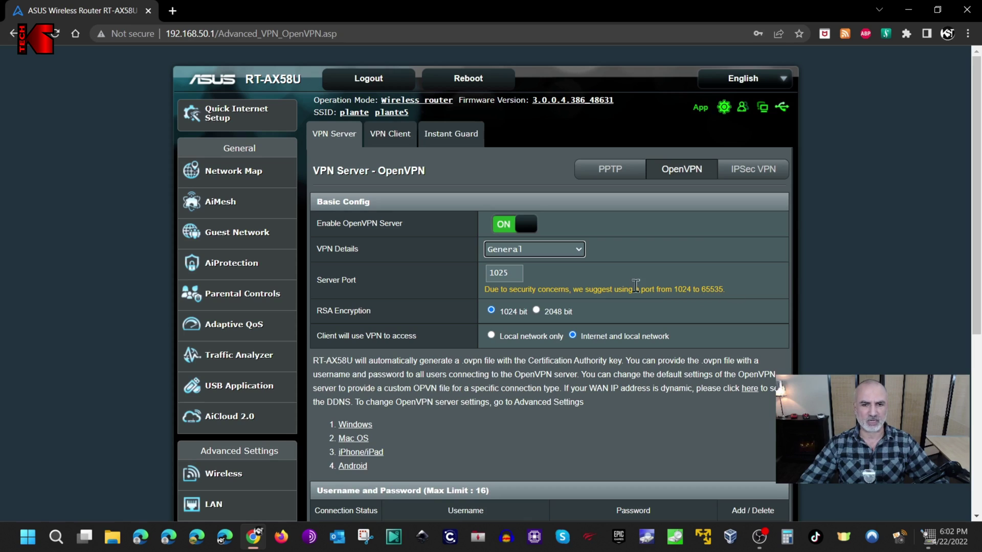
Step: Change the OpenVPN Server Port from 1025 to 1026
{"action": "left_click", "coordinate": [514, 275]}
{"action": "key", "text": "BackSpace"}
{"action": "type", "text": "6"}
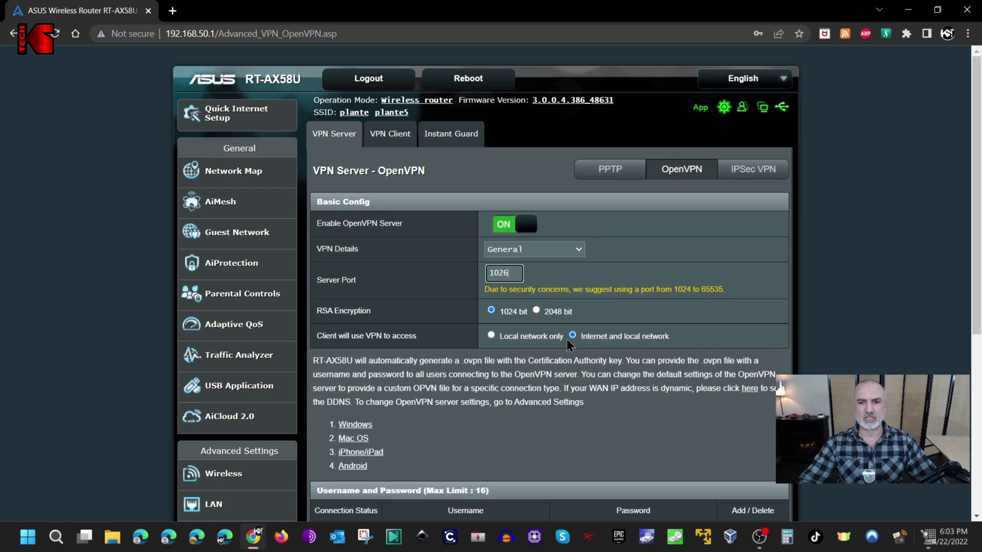
{"action": "left_click", "coordinate": [569, 333]}
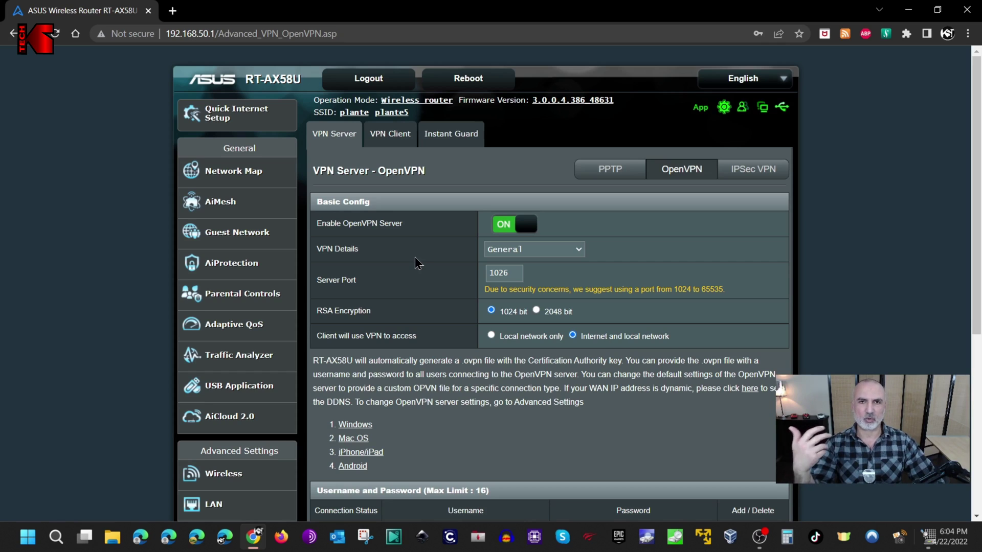
Step: Add a second OpenVPN user with a username and strong password beside admin, then apply
{"action": "scroll", "coordinate": [416, 263], "scroll_direction": "down", "scroll_amount": 3}
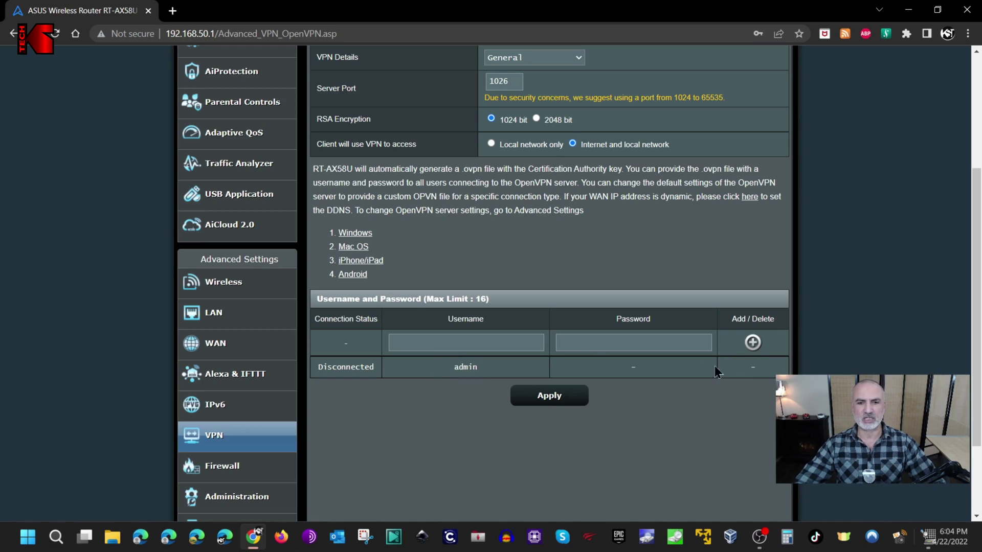
{"action": "left_click", "coordinate": [484, 343]}
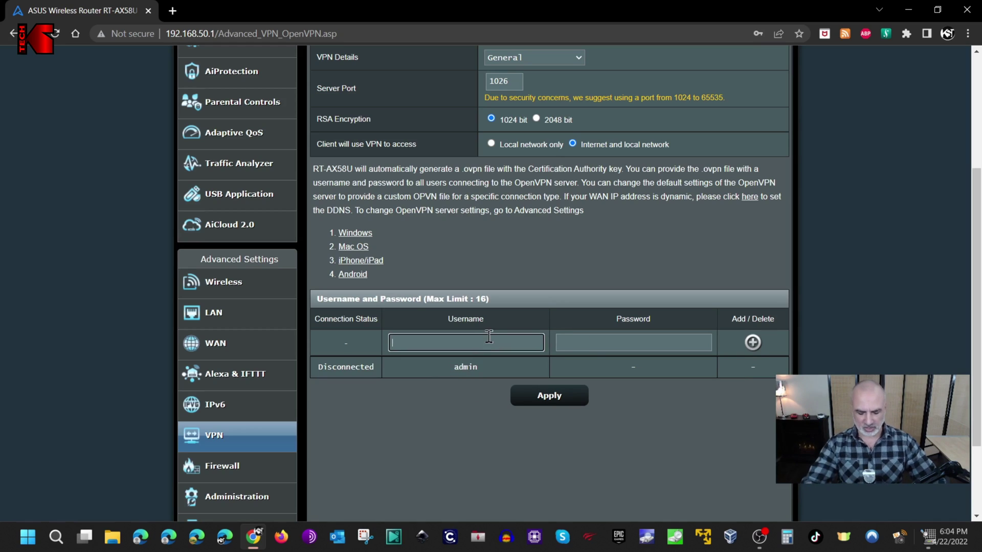
{"action": "type", "text": "kst"}
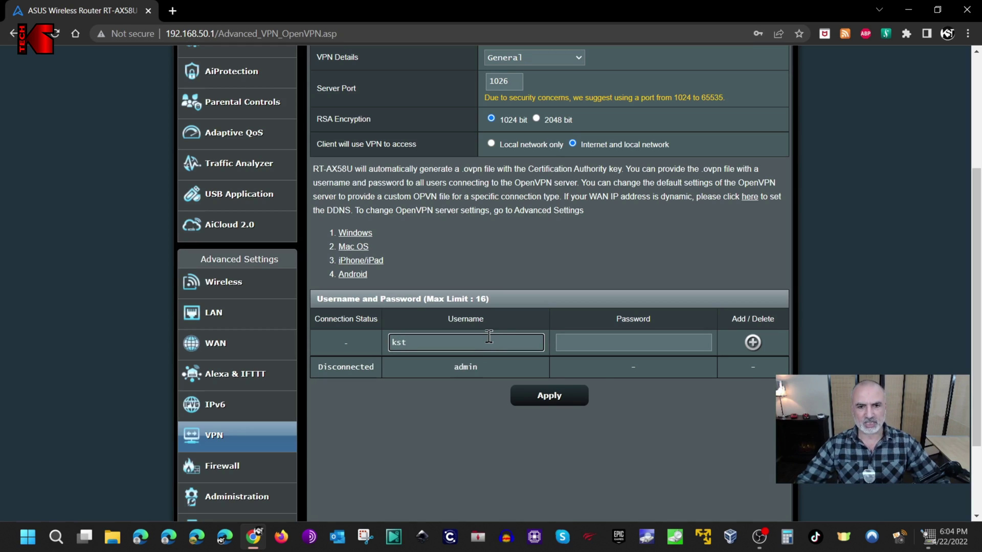
{"action": "left_click", "coordinate": [609, 338]}
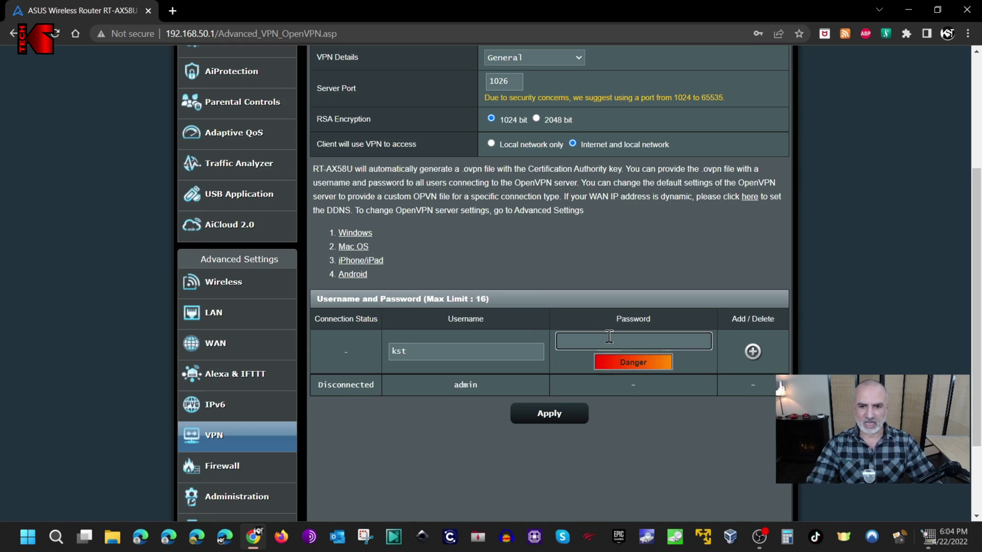
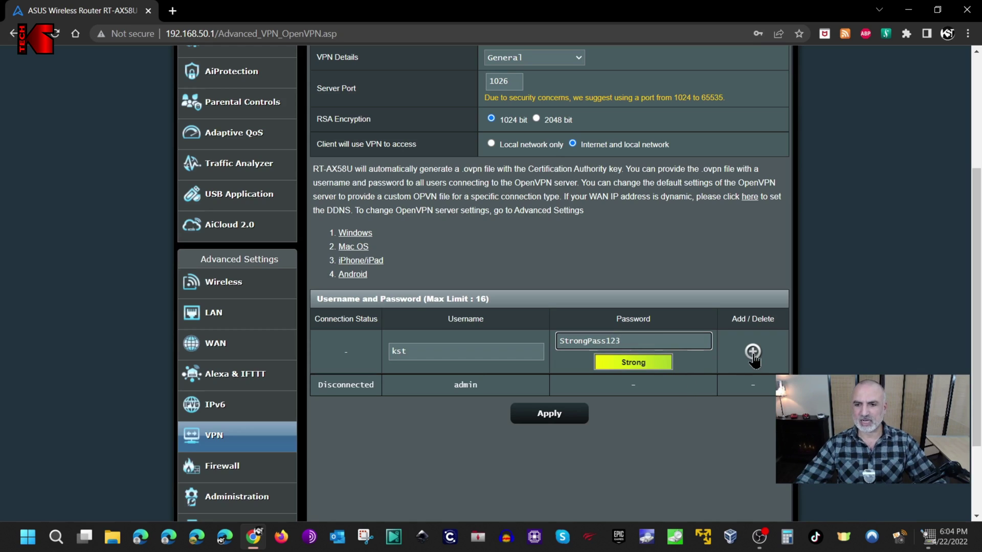
{"action": "left_click", "coordinate": [752, 352]}
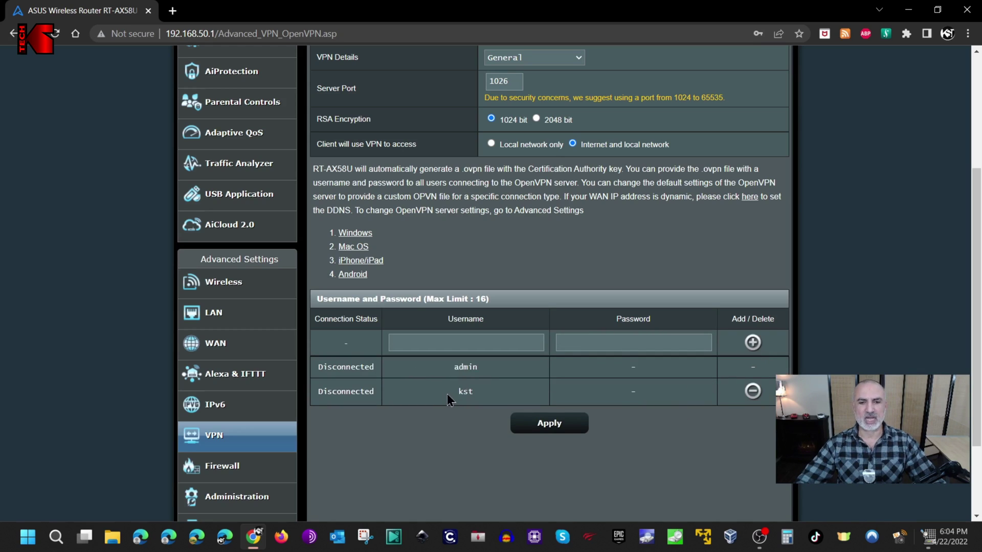
{"action": "left_click", "coordinate": [552, 427]}
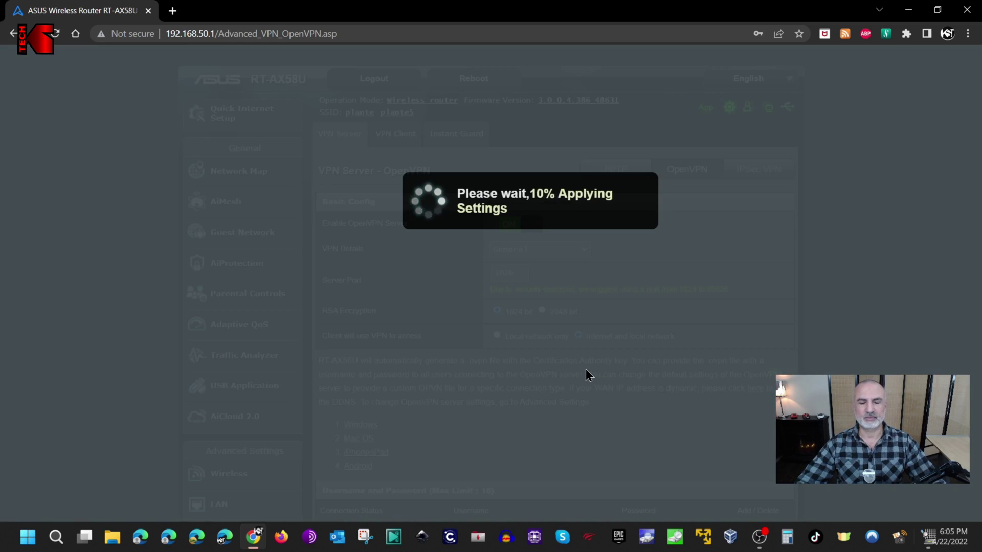
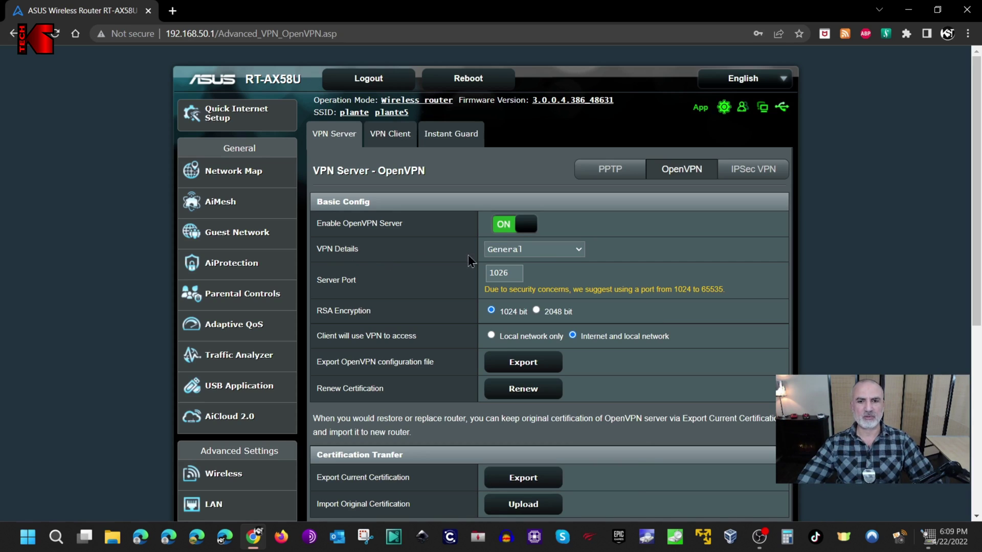
Step: Show the VPN Details Advanced Settings and review TUN/UDP, AES-128-CBC and the 10.8.0.0 subnet
{"action": "left_click", "coordinate": [561, 250]}
{"action": "left_click", "coordinate": [527, 274]}
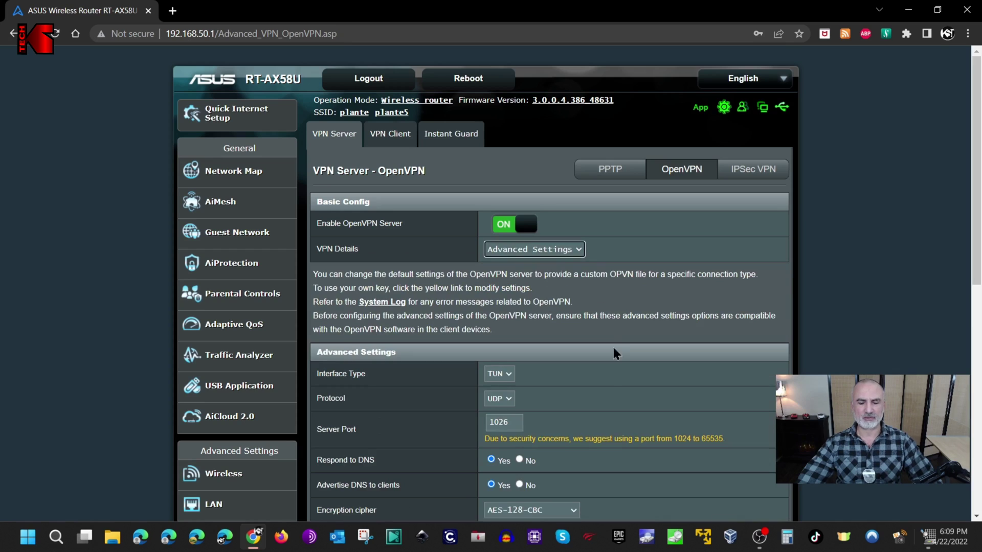
{"action": "scroll", "coordinate": [600, 378], "scroll_direction": "down", "scroll_amount": 2}
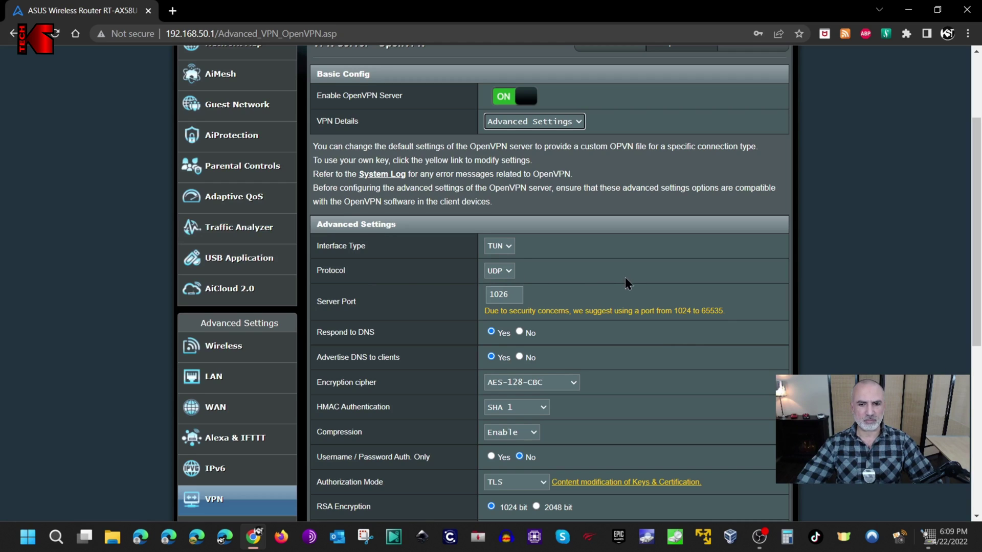
{"action": "scroll", "coordinate": [625, 277], "scroll_direction": "down", "scroll_amount": 5}
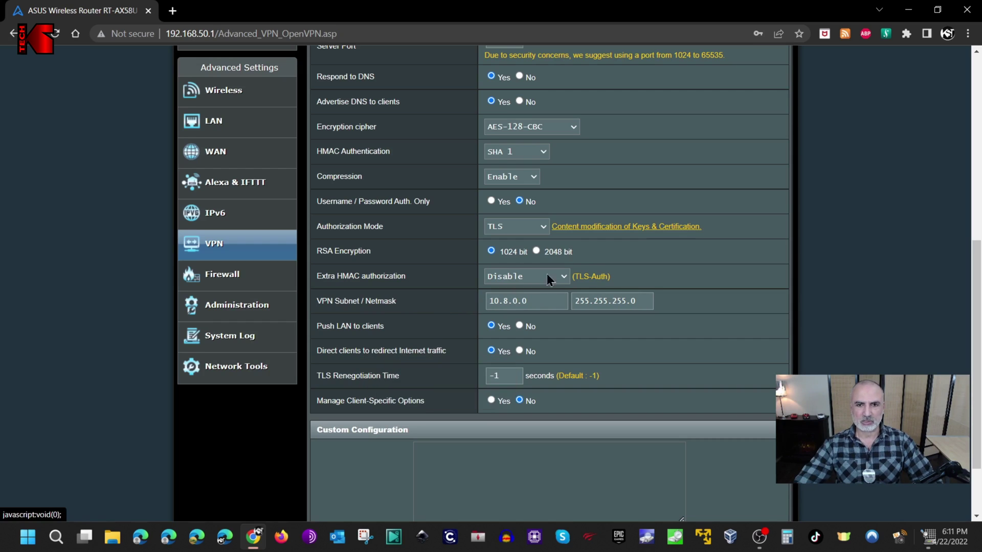
{"action": "scroll", "coordinate": [547, 274], "scroll_direction": "up", "scroll_amount": 8}
{"action": "left_click", "coordinate": [538, 251]}
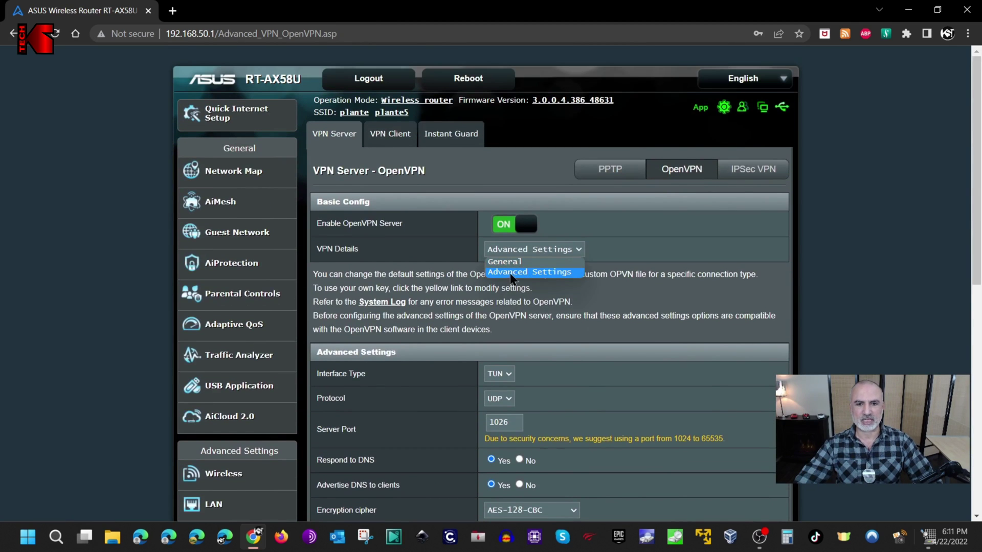
Step: Return to General VPN details and export the client configuration as client.ovpn into Downloads
{"action": "left_click", "coordinate": [511, 263]}
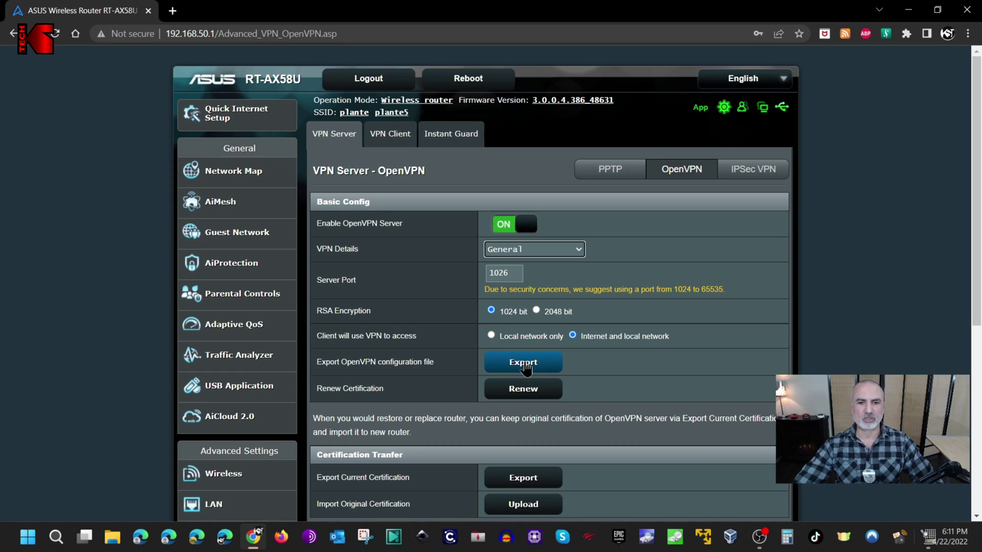
{"action": "left_click", "coordinate": [525, 364]}
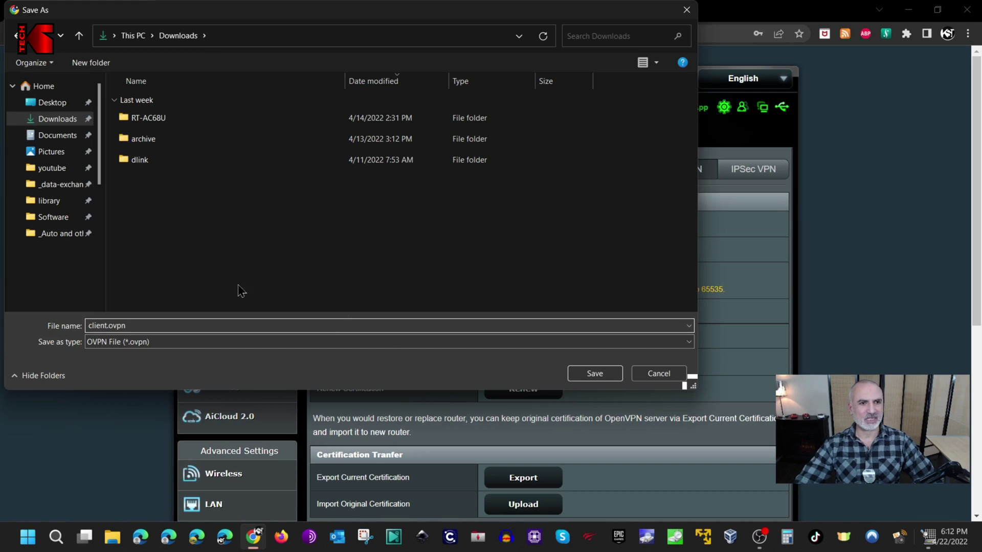
{"action": "left_click", "coordinate": [594, 375]}
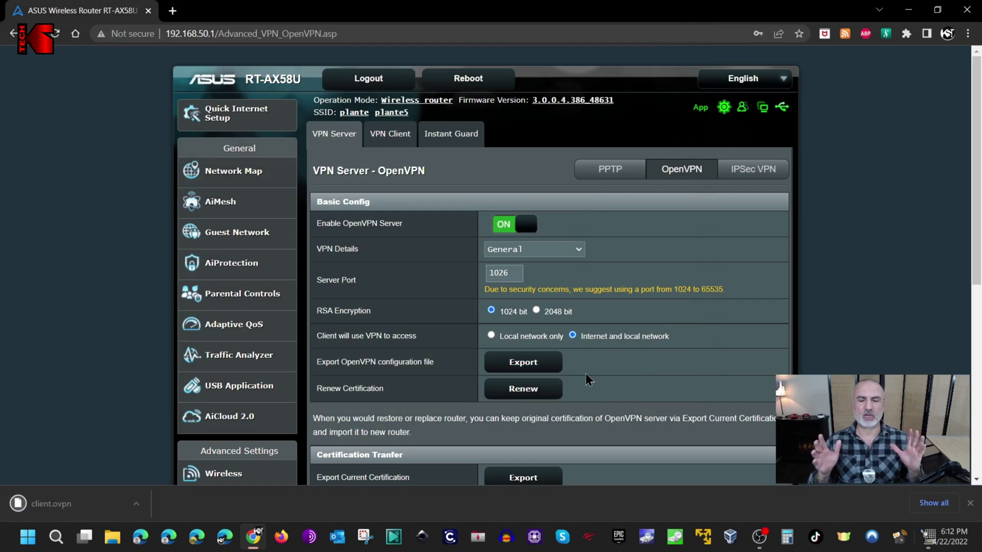
{"action": "scroll", "coordinate": [585, 373], "scroll_direction": "down", "scroll_amount": 5}
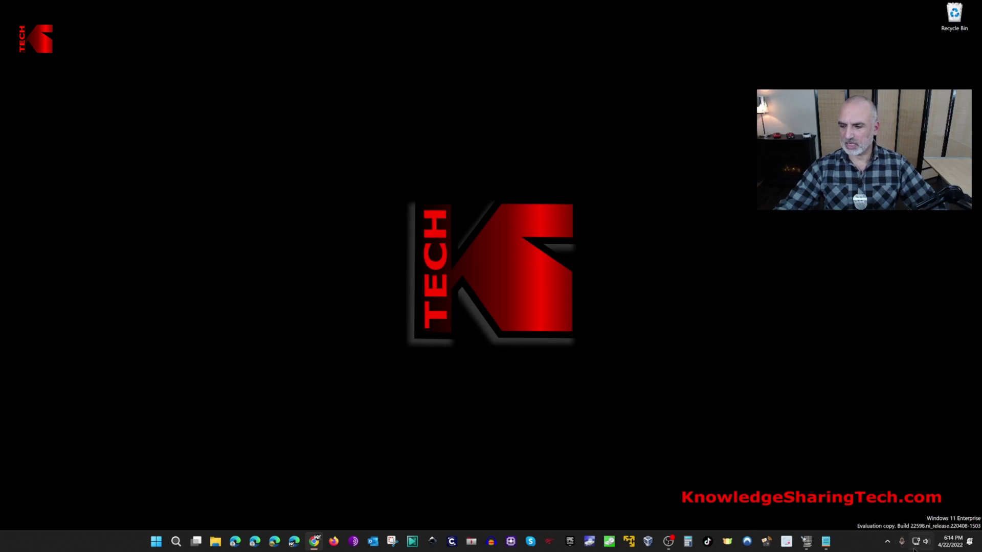
Step: Connect the PC's Wi-Fi to the phone hotspot network from Quick Settings
{"action": "left_click", "coordinate": [920, 546]}
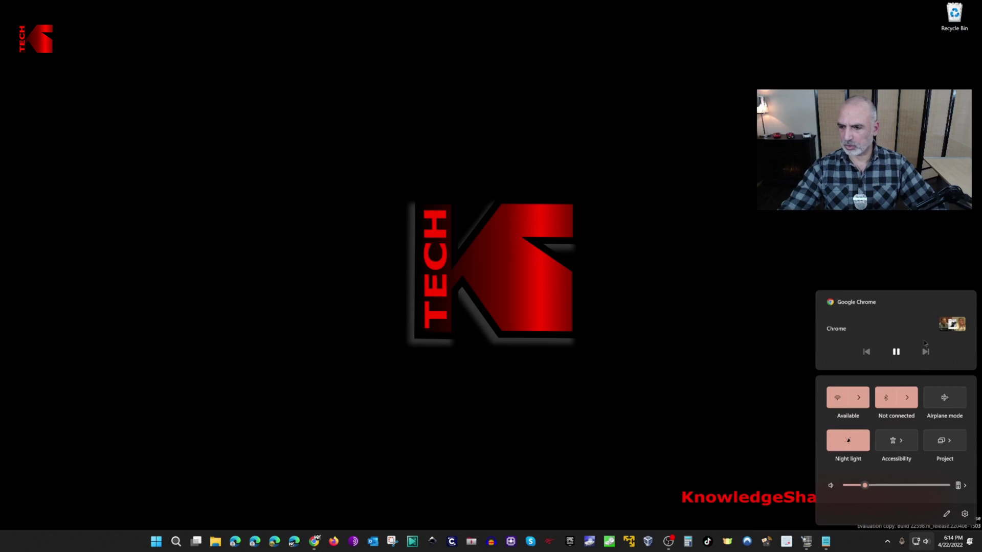
{"action": "left_click", "coordinate": [860, 400]}
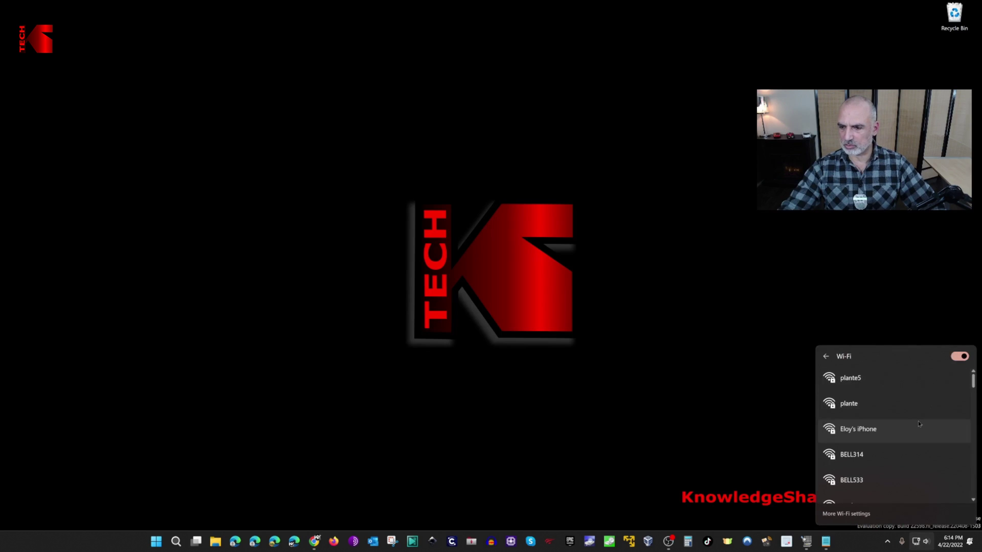
{"action": "left_click", "coordinate": [866, 432]}
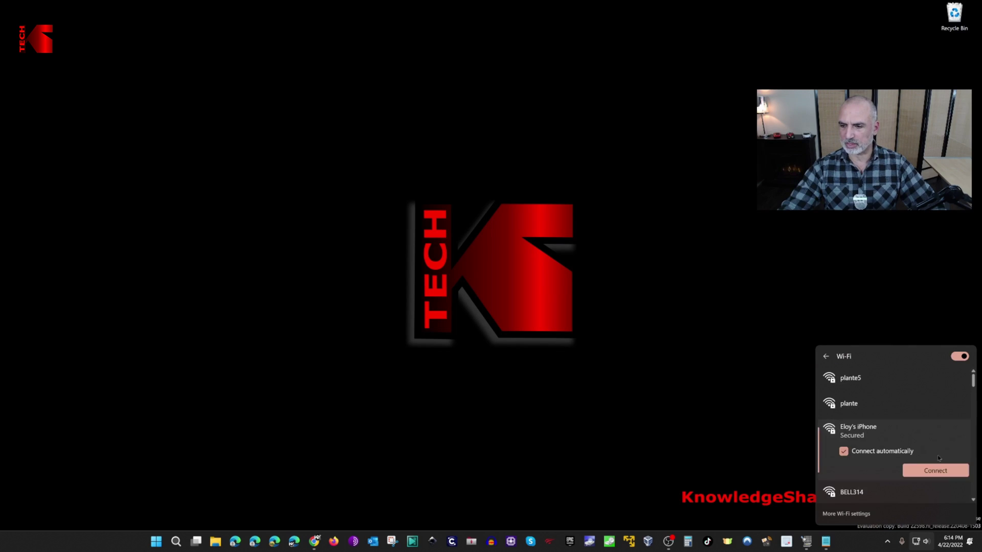
{"action": "left_click", "coordinate": [936, 471]}
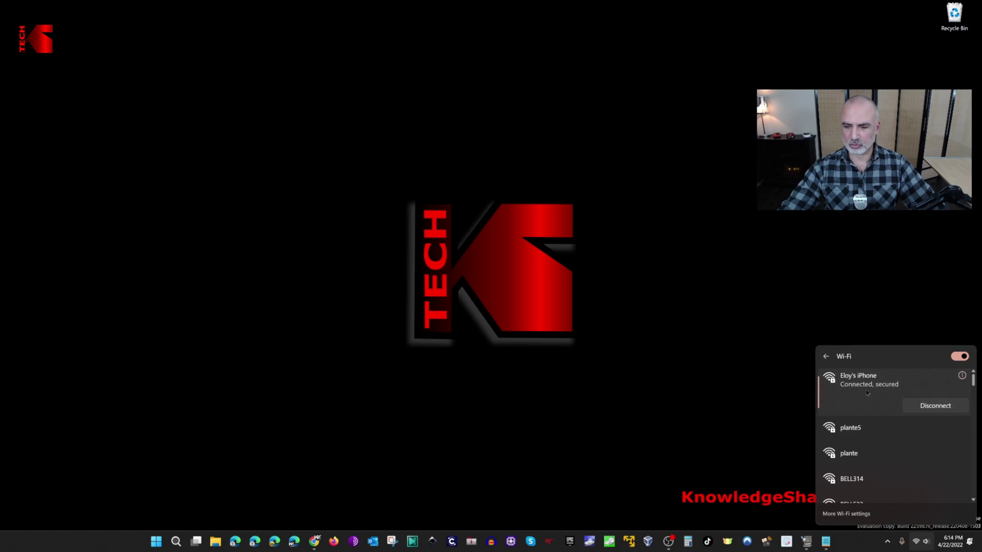
{"action": "left_click", "coordinate": [668, 541]}
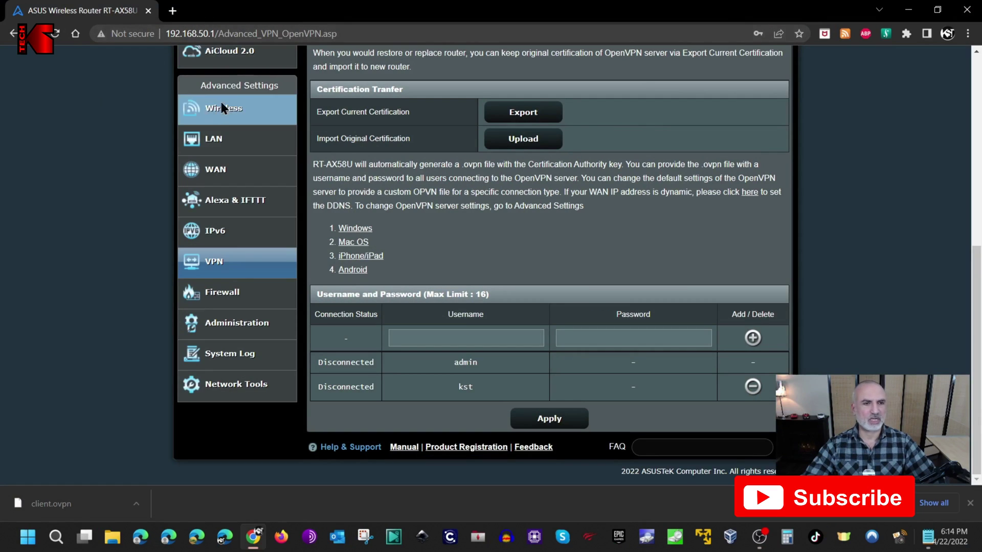
Step: Reload the router's OpenVPN page, confirming form resubmission, to test whether it is still reachable
{"action": "left_click", "coordinate": [55, 33]}
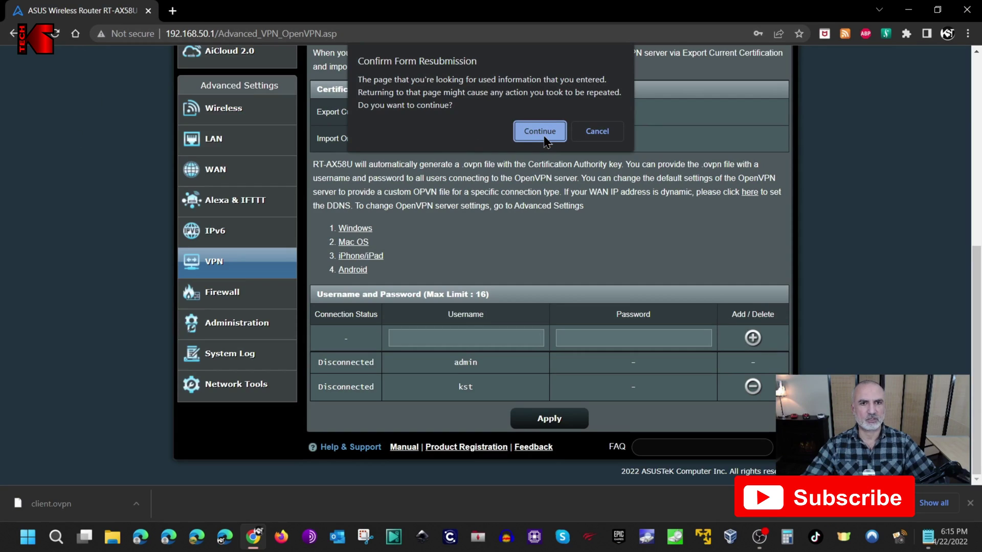
{"action": "left_click", "coordinate": [540, 131]}
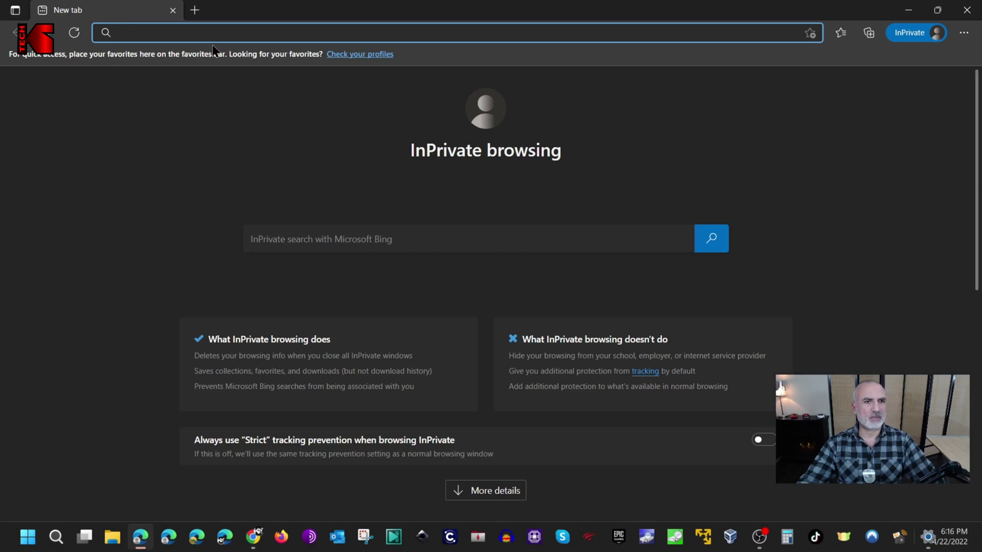
Step: Visit iplocation.net to see the hotspot connection's public IP address
{"action": "type", "text": "i"}
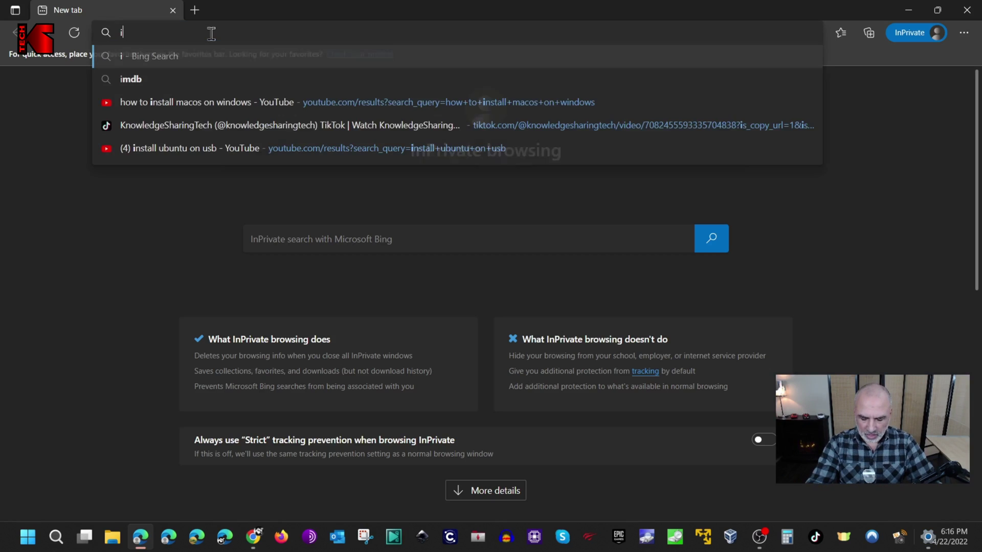
{"action": "type", "text": "plocation"}
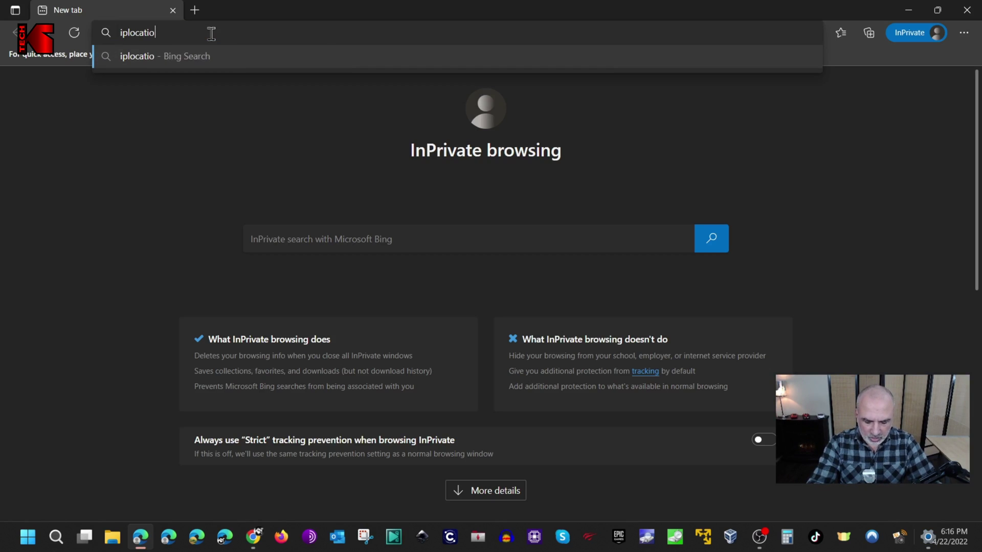
{"action": "type", "text": ".net"}
{"action": "key", "text": "Return"}
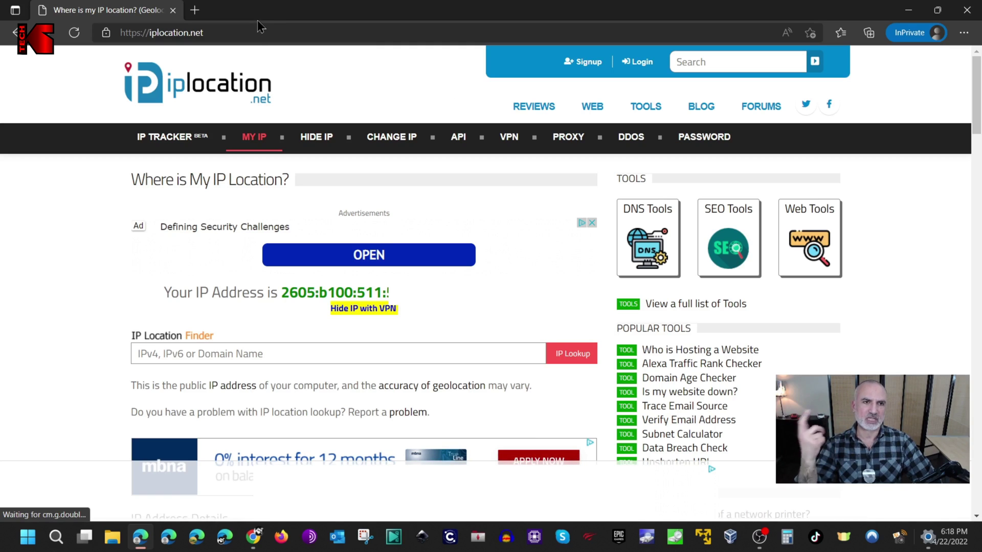
{"action": "left_click", "coordinate": [194, 10]}
Step: Go to openvpn.net's OpenVPN Connect page and download the Windows installer
{"action": "type", "text": "o"}
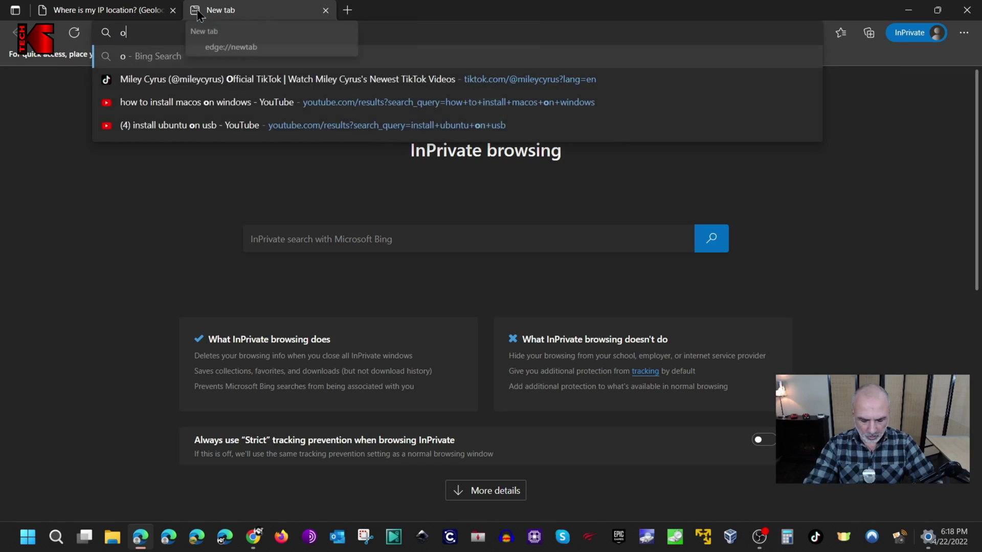
{"action": "type", "text": "penvpn.net"}
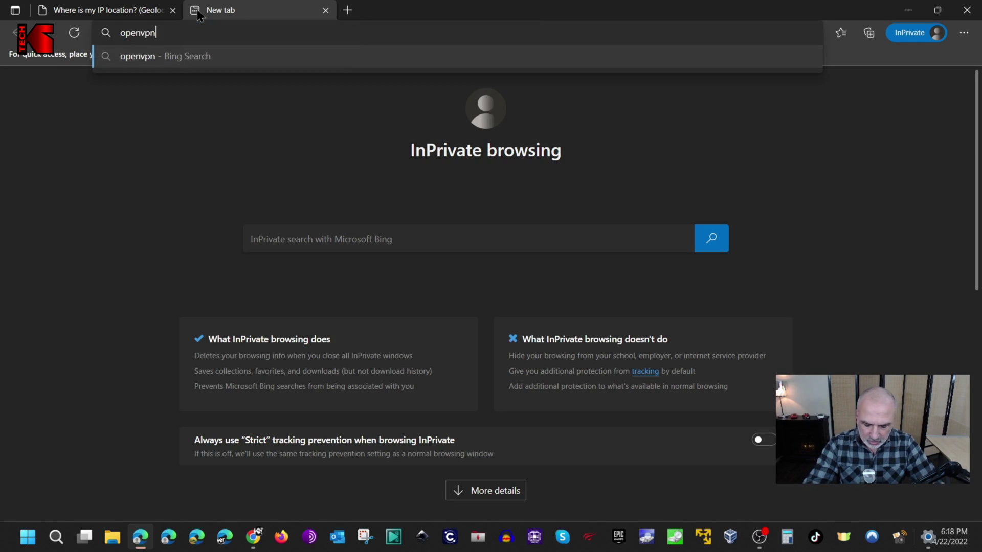
{"action": "key", "text": "Return"}
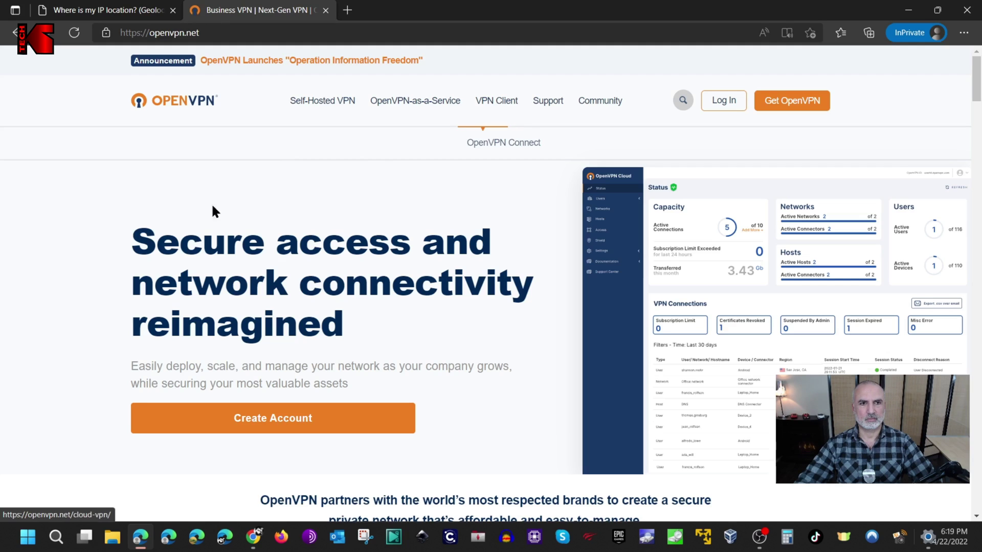
{"action": "mouse_move", "coordinate": [488, 102]}
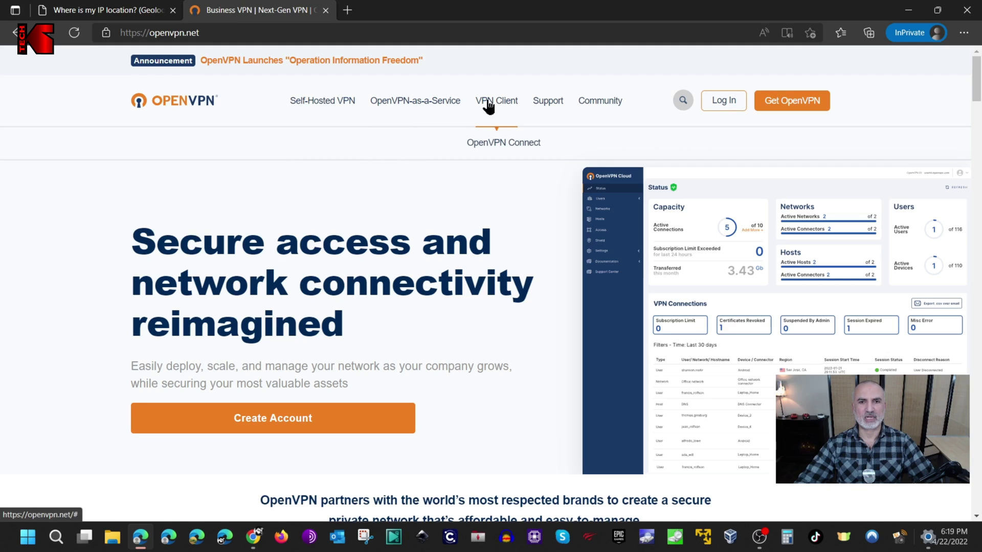
{"action": "left_click", "coordinate": [499, 148]}
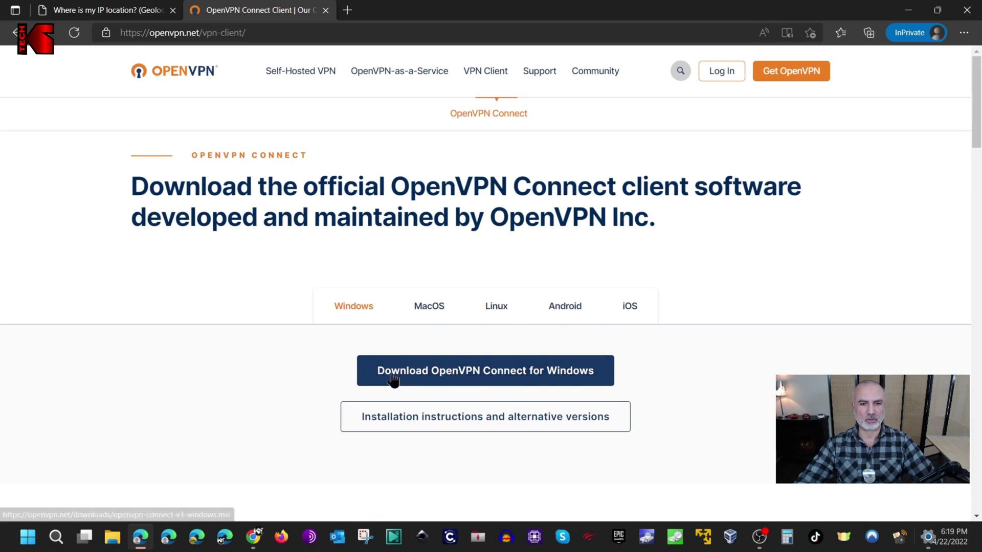
{"action": "left_click", "coordinate": [473, 379]}
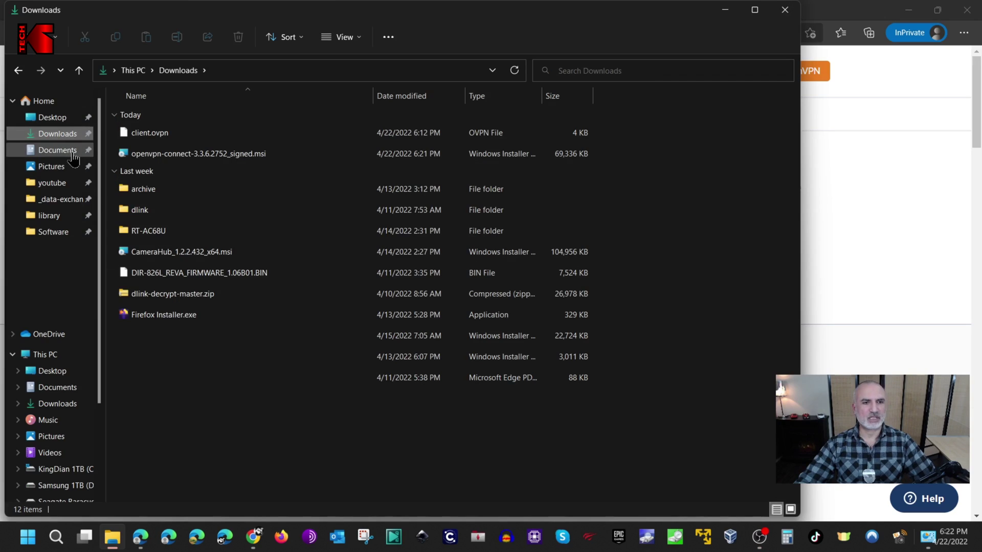
Step: Launch the openvpn-connect-3.3.6.2752_signed.msi installer from Downloads
{"action": "left_click", "coordinate": [171, 159]}
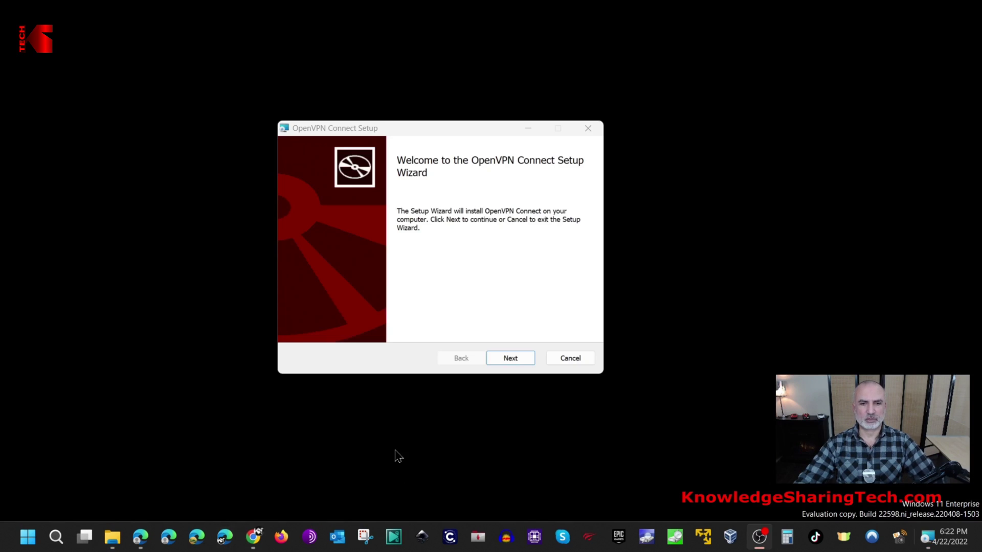
Step: Accept the license terms and install OpenVPN Connect, approving the User Account Control prompt
{"action": "left_click", "coordinate": [513, 357]}
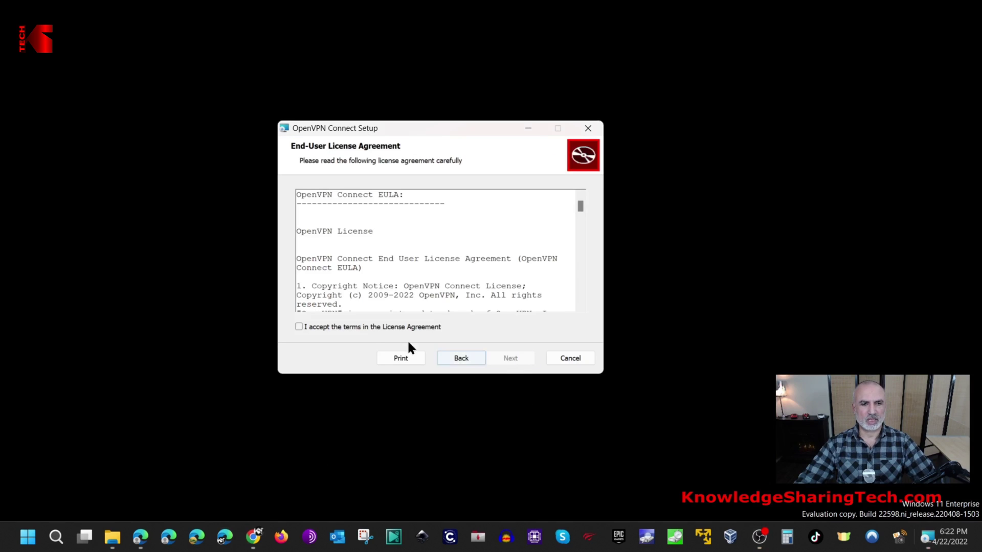
{"action": "left_click", "coordinate": [350, 326]}
{"action": "left_click", "coordinate": [508, 362]}
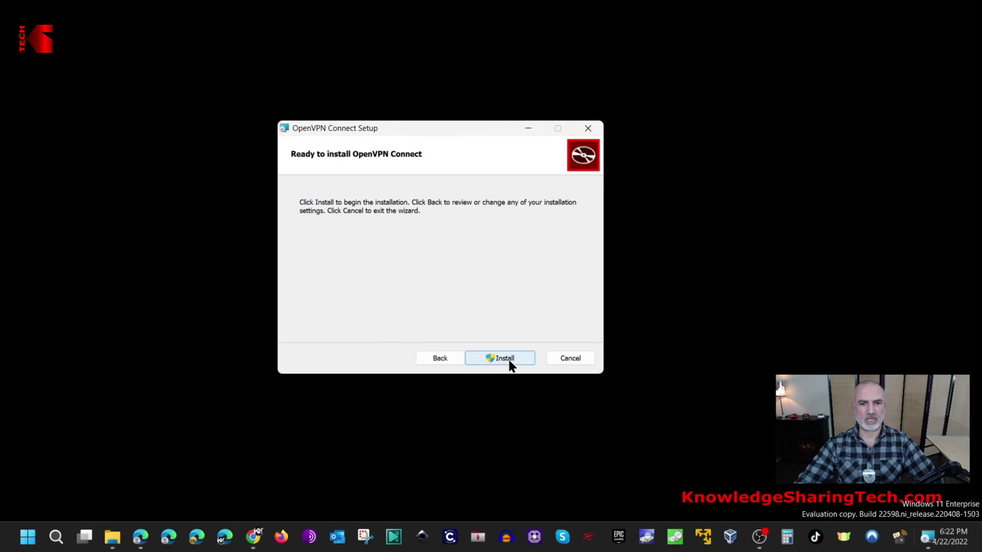
{"action": "left_click", "coordinate": [503, 360]}
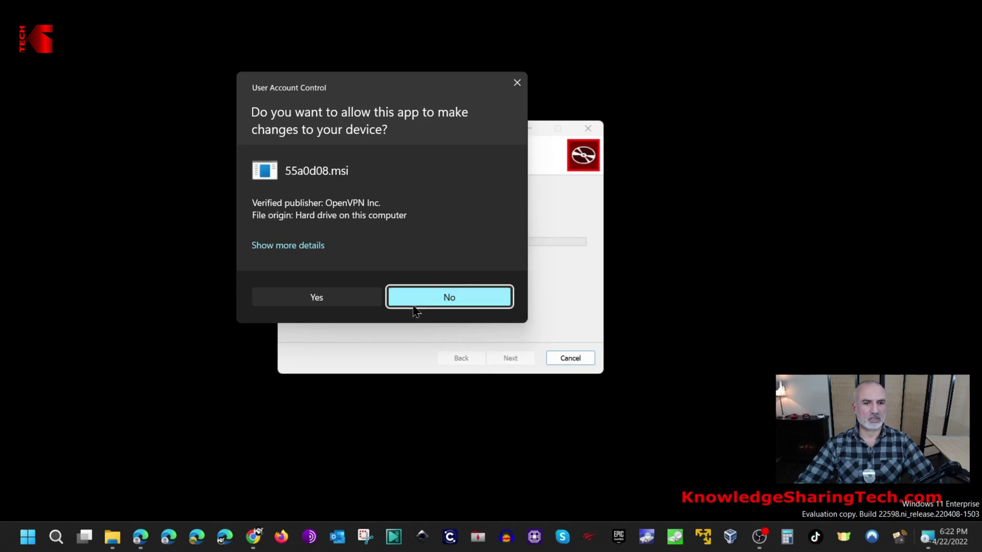
{"action": "left_click", "coordinate": [314, 299]}
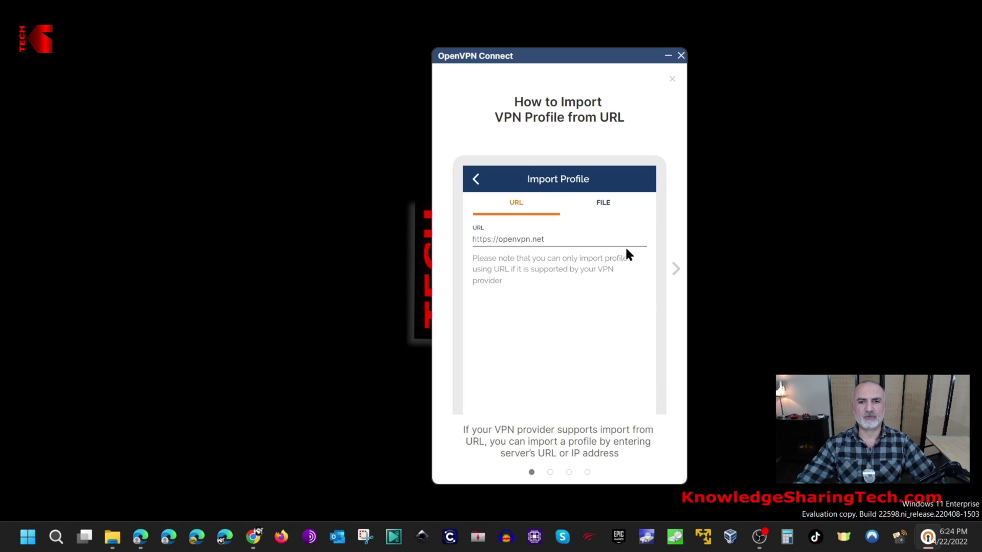
Step: Skip through the OpenVPN Connect introduction slides and dismiss the updates notice
{"action": "left_click", "coordinate": [677, 276]}
{"action": "left_click", "coordinate": [677, 277]}
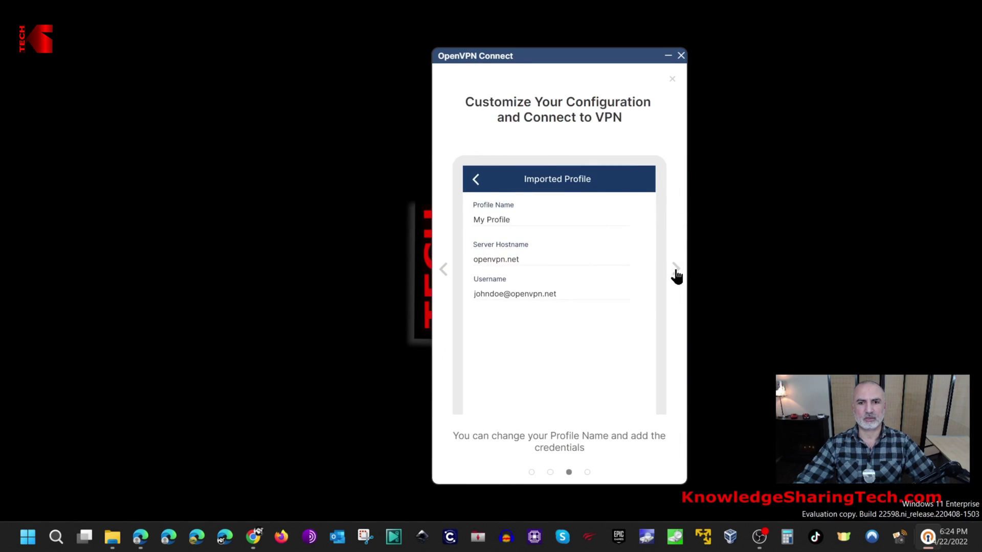
{"action": "left_click", "coordinate": [677, 276]}
{"action": "left_click", "coordinate": [674, 274]}
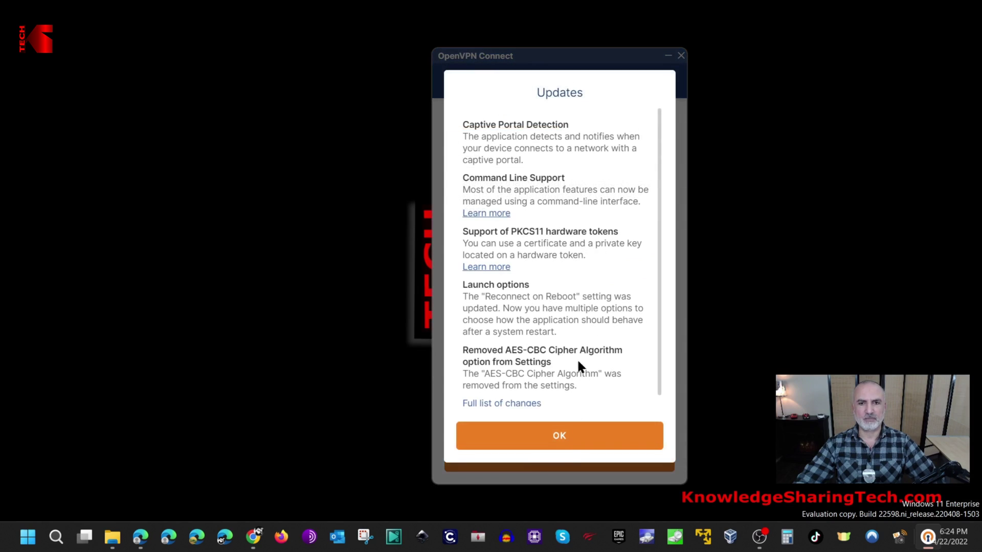
{"action": "left_click", "coordinate": [558, 445]}
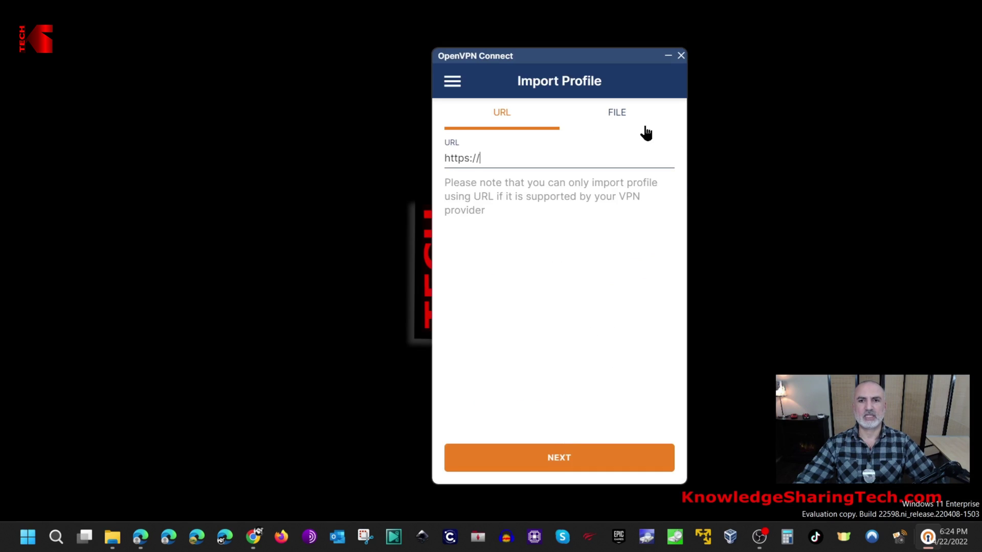
Step: Import the client.ovpn profile from the Downloads folder as a file
{"action": "left_click", "coordinate": [617, 118]}
{"action": "left_click", "coordinate": [561, 342]}
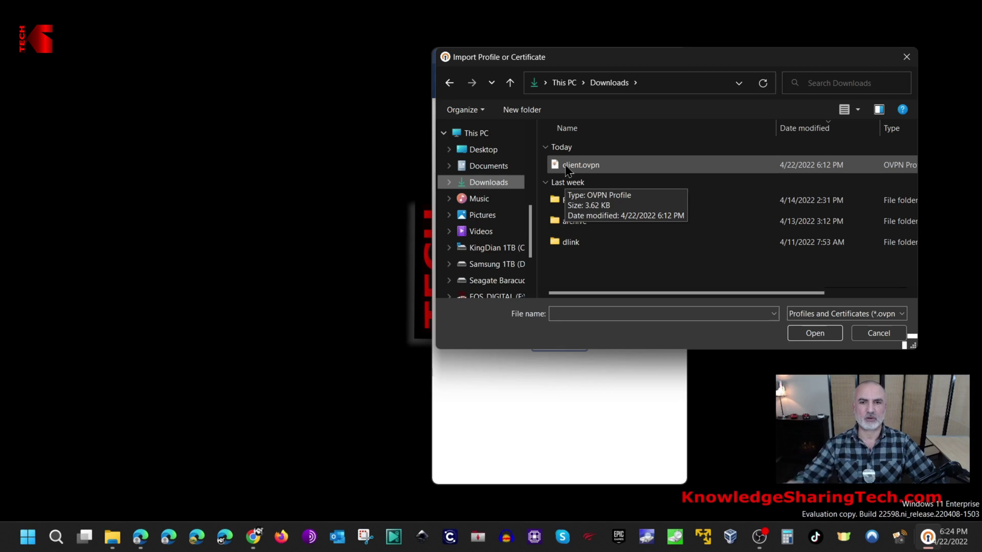
{"action": "left_click", "coordinate": [566, 164]}
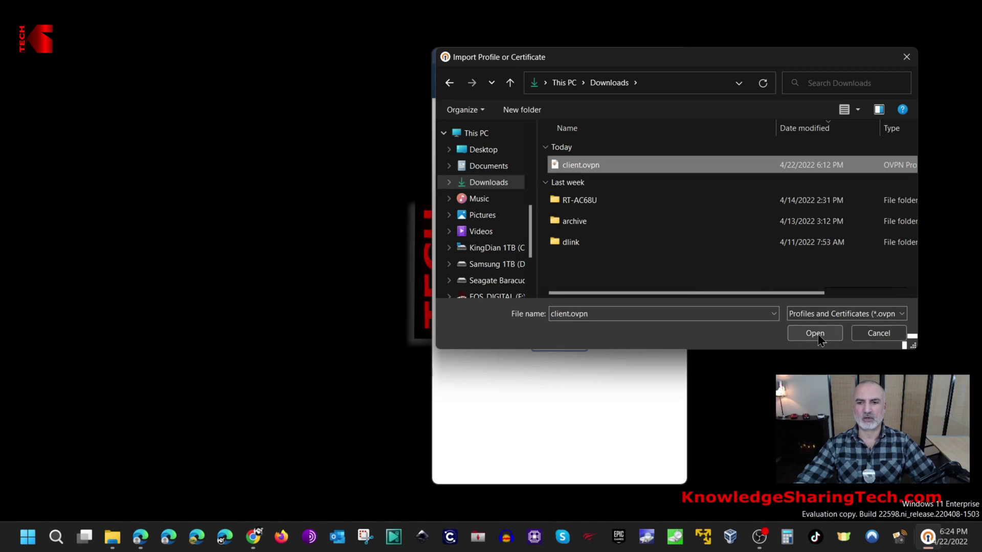
{"action": "left_click", "coordinate": [817, 333]}
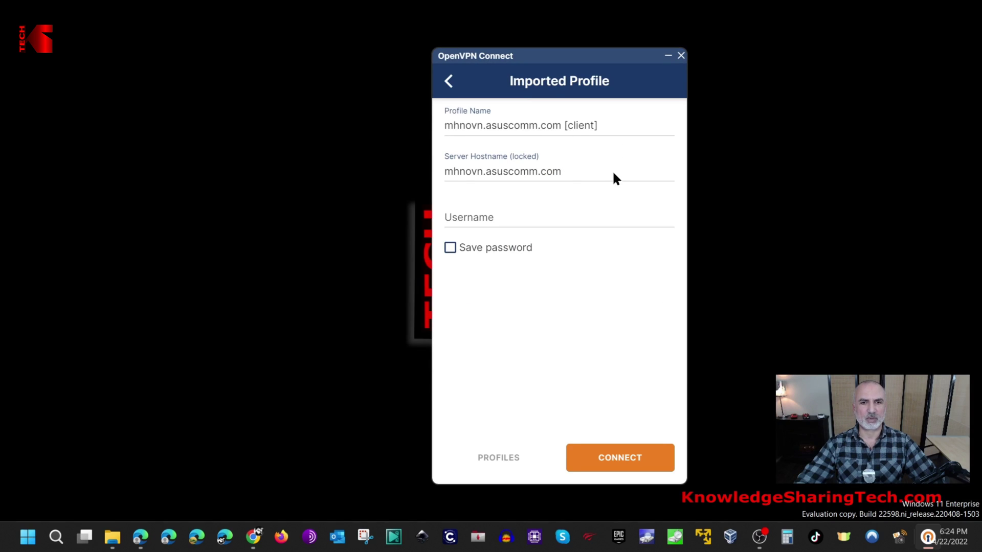
Step: Connect the imported profile using the VPN account's username and password
{"action": "left_click", "coordinate": [615, 462]}
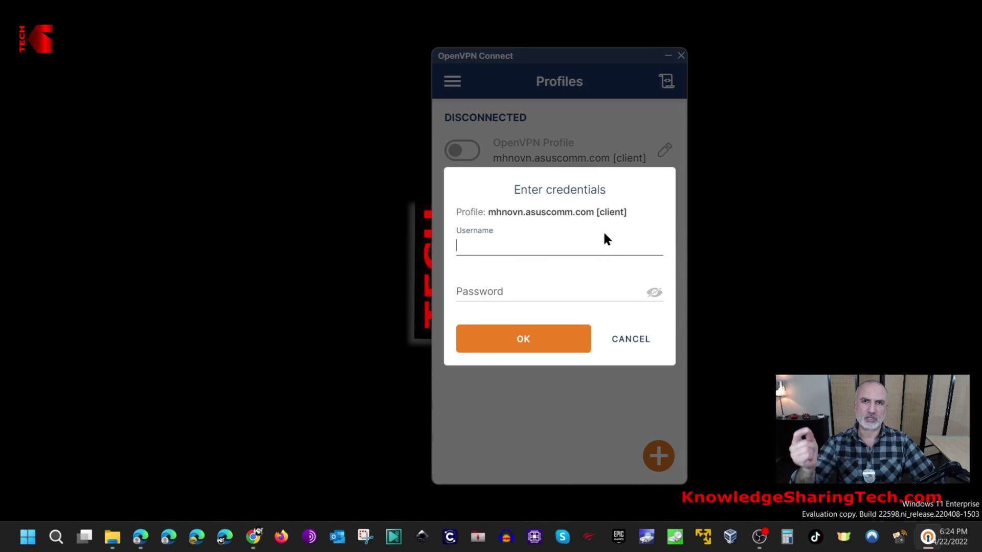
{"action": "type", "text": "kst"}
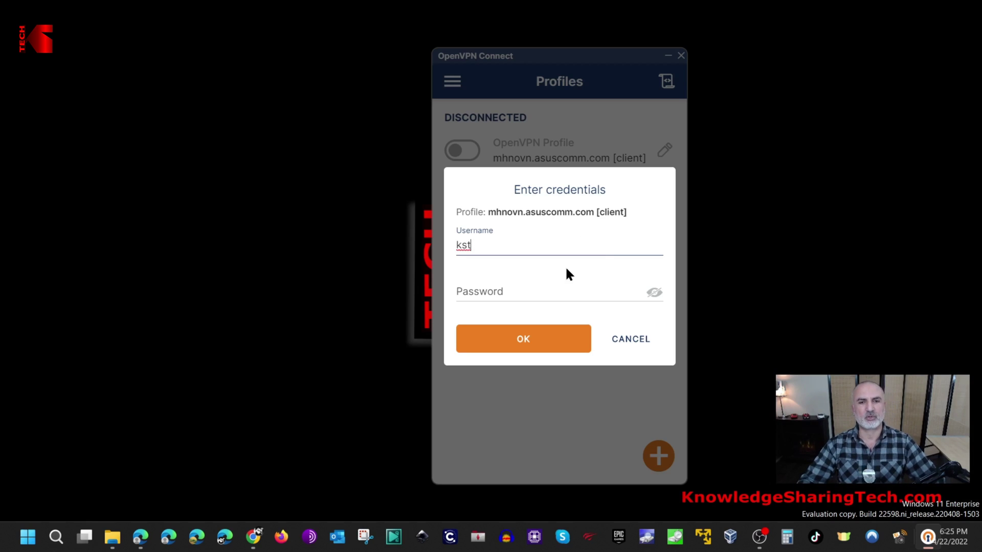
{"action": "left_click", "coordinate": [500, 292]}
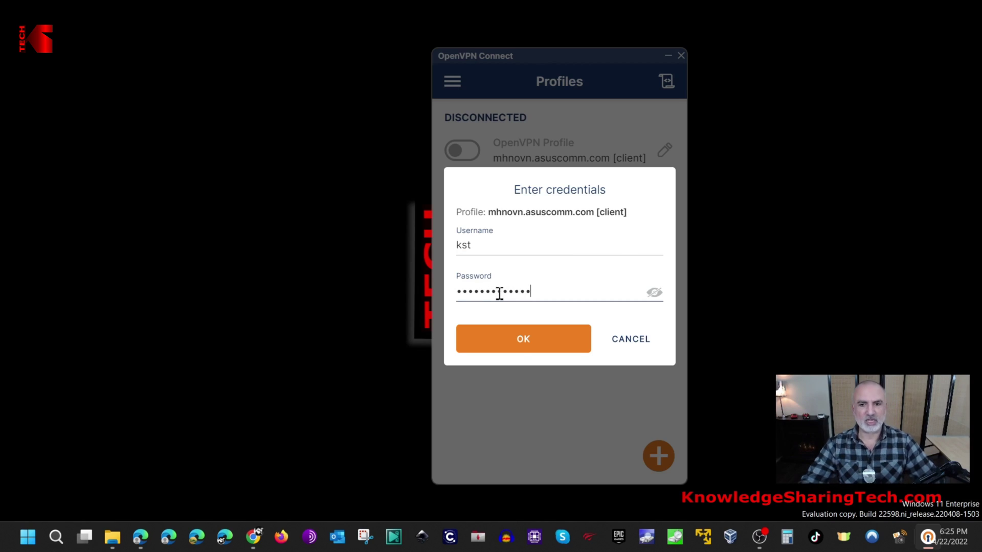
{"action": "left_click", "coordinate": [522, 342]}
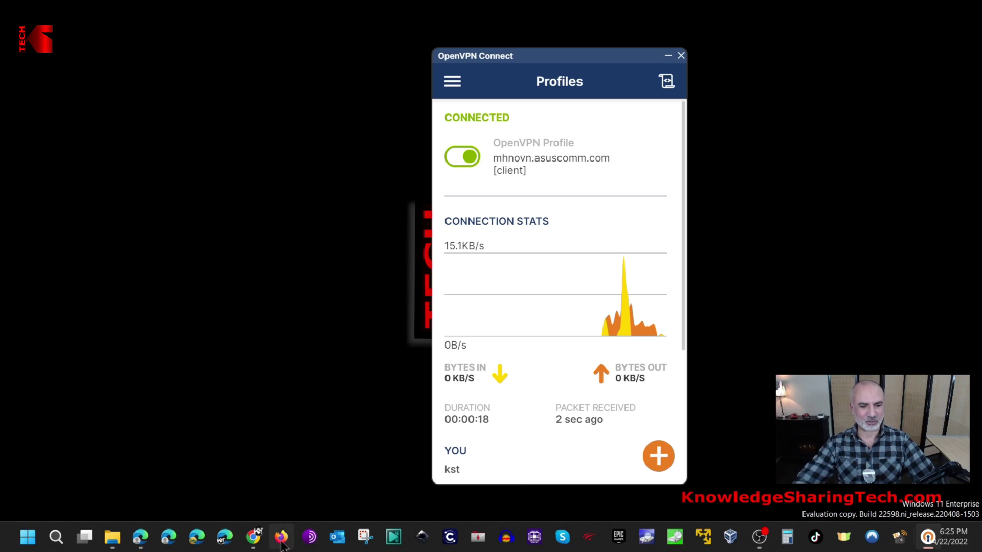
{"action": "left_click", "coordinate": [143, 541]}
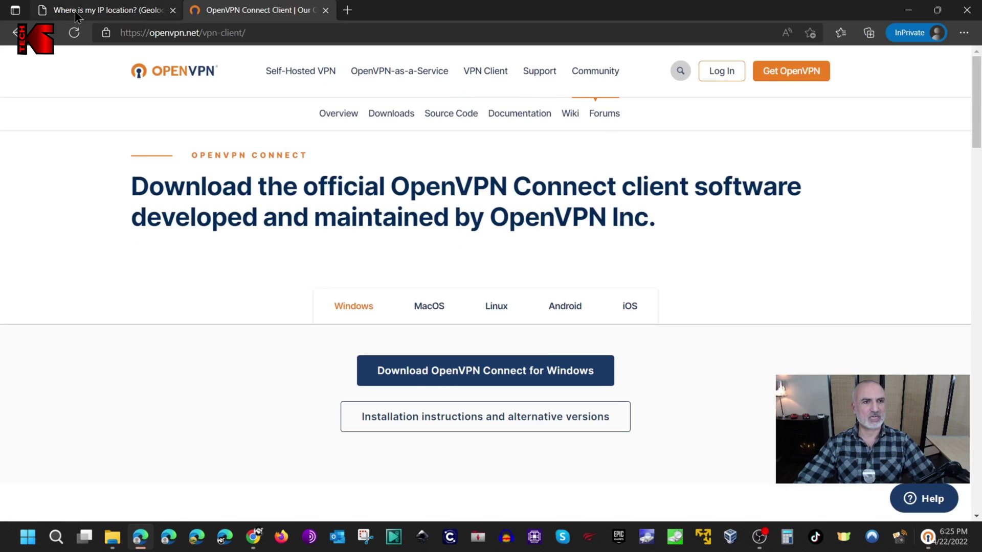
Step: Reload the 'Where is my IP location?' page to confirm a new public IPv4, then minimize Edge
{"action": "left_click", "coordinate": [79, 11]}
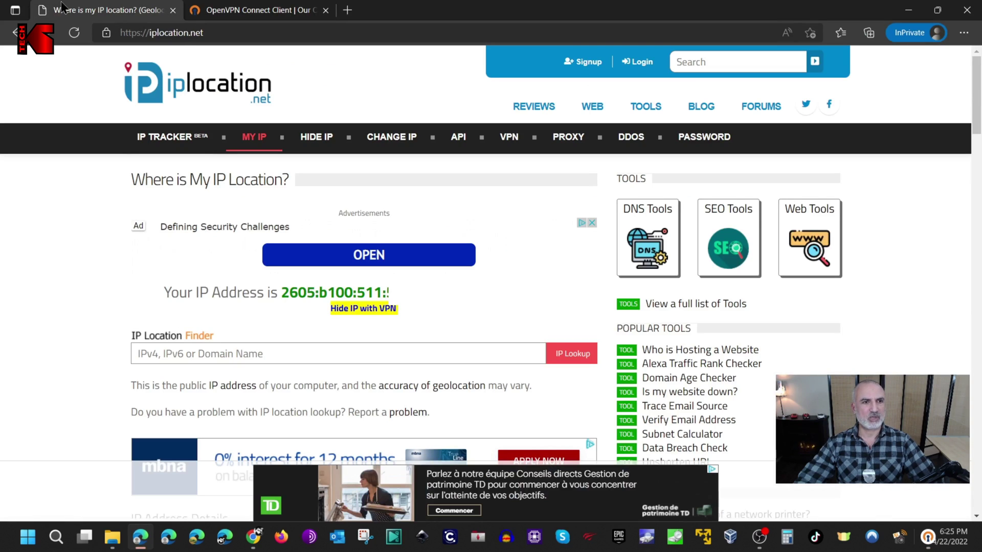
{"action": "left_click", "coordinate": [75, 36]}
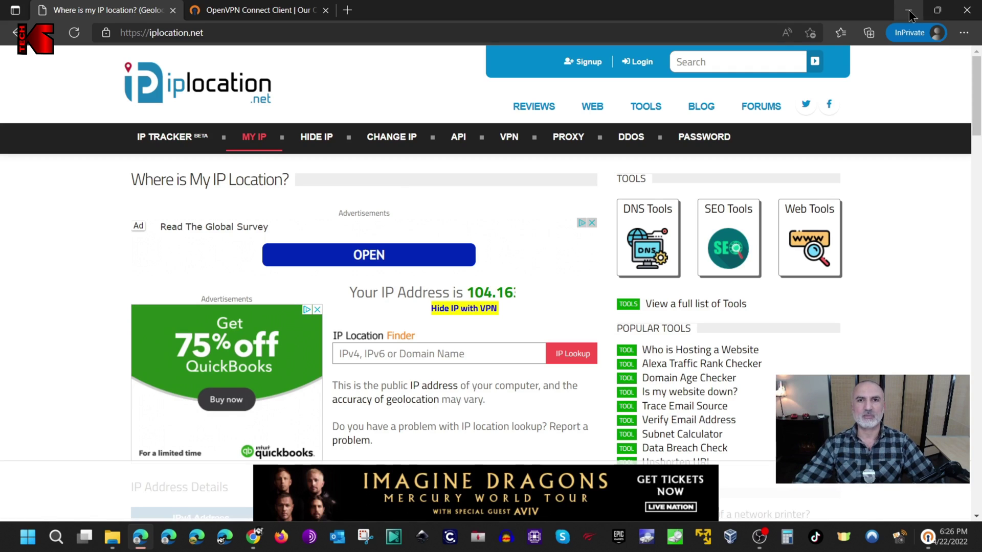
{"action": "left_click", "coordinate": [910, 16]}
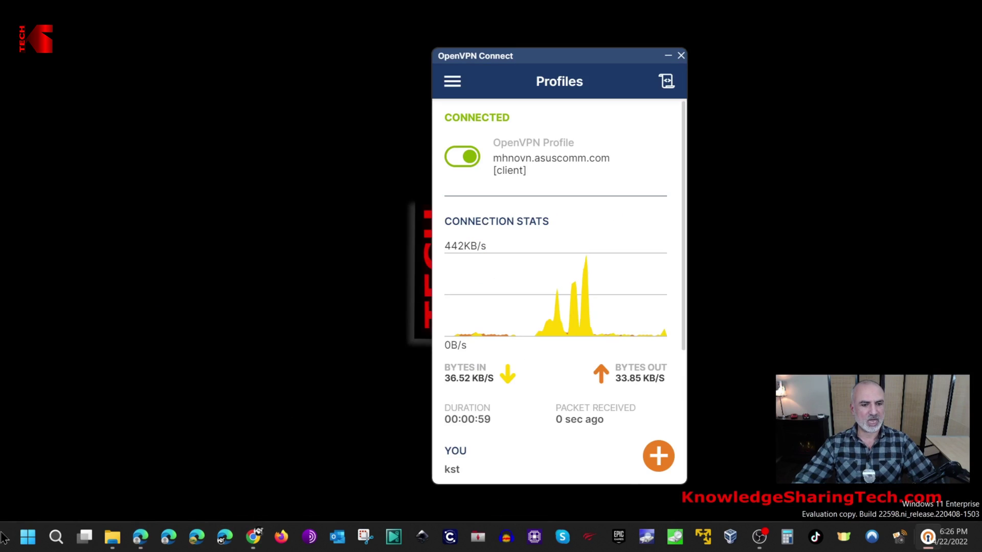
Step: Reload the router's OpenVPN settings page in Chrome, confirming the resubmission
{"action": "left_click", "coordinate": [254, 537]}
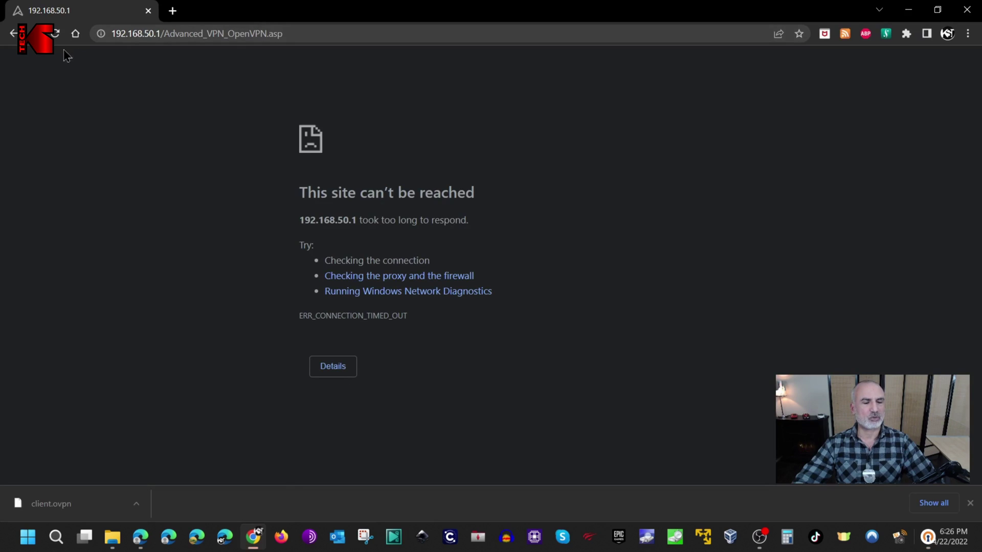
{"action": "left_click", "coordinate": [55, 33]}
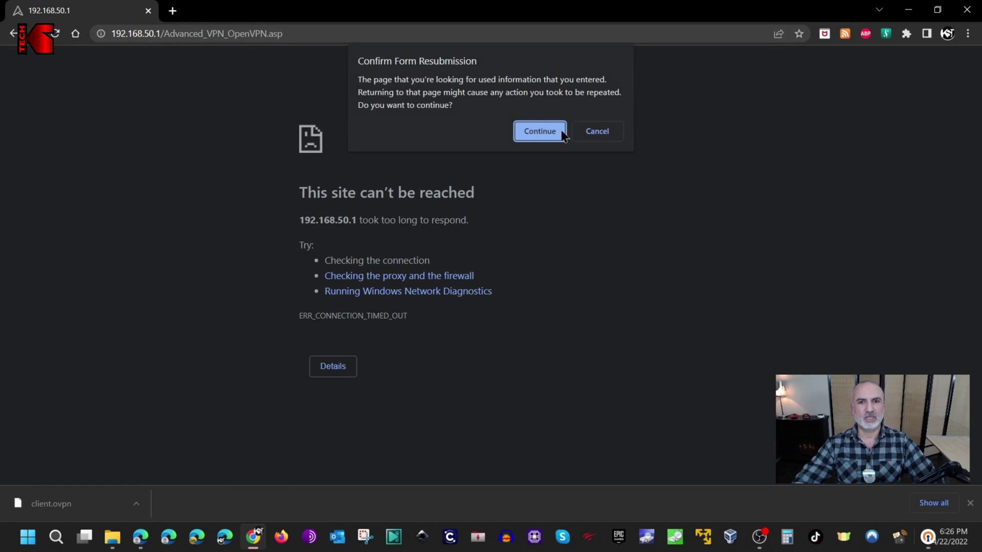
{"action": "left_click", "coordinate": [543, 132]}
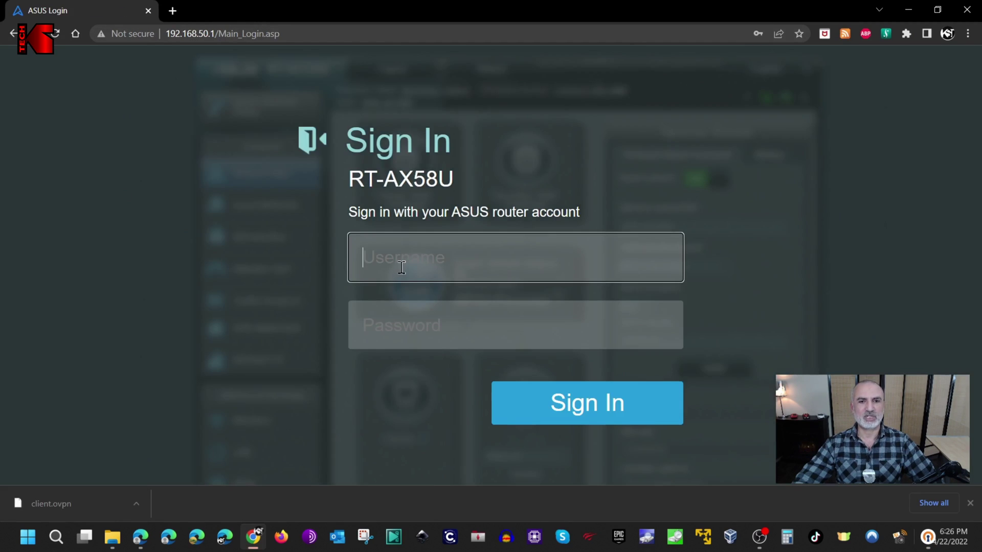
Step: Sign in with the saved router admin login and scroll to the OpenVPN server settings
{"action": "left_click", "coordinate": [401, 265]}
{"action": "left_click", "coordinate": [385, 300]}
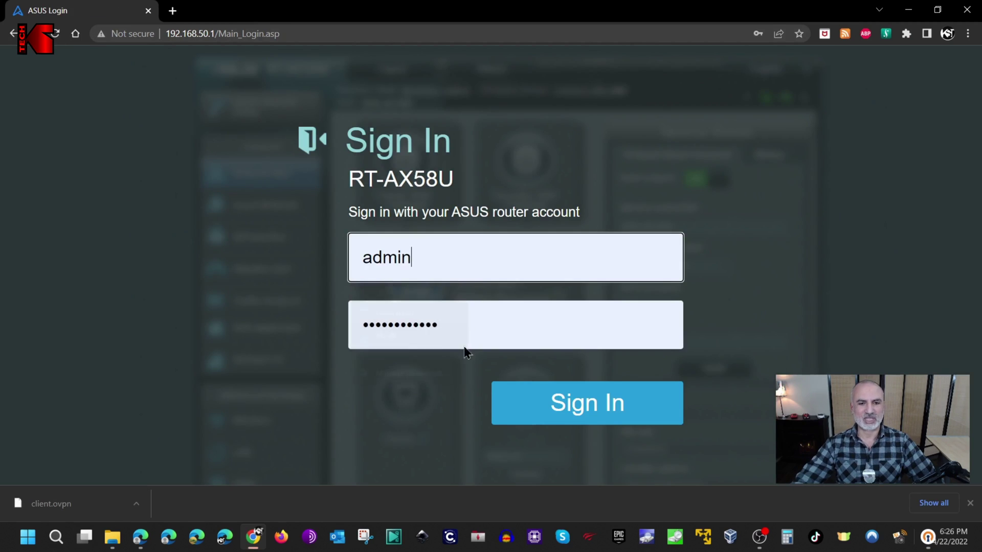
{"action": "left_click", "coordinate": [611, 404]}
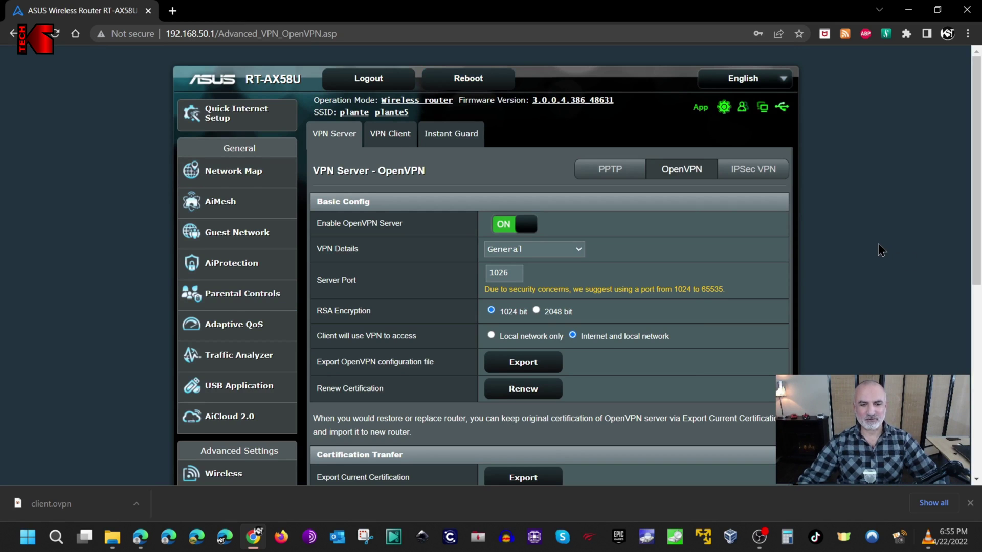
{"action": "scroll", "coordinate": [881, 251], "scroll_direction": "down", "scroll_amount": 7}
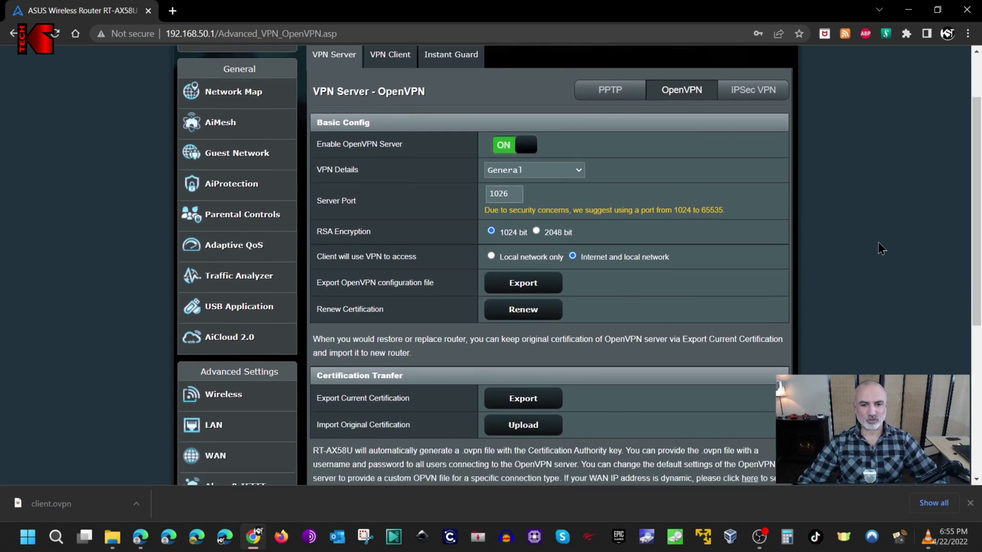